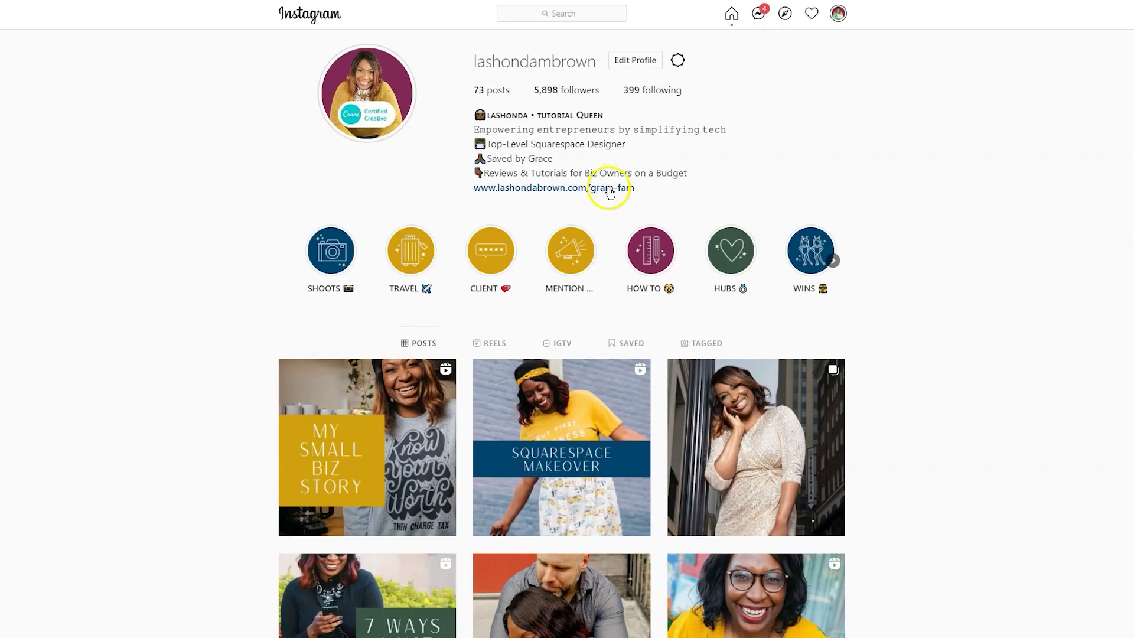
# Open the bio link on the Instagram profile and examine the link-in-bio page's buttons, such as Subscribe to My Channel
pyautogui.click(608, 188)
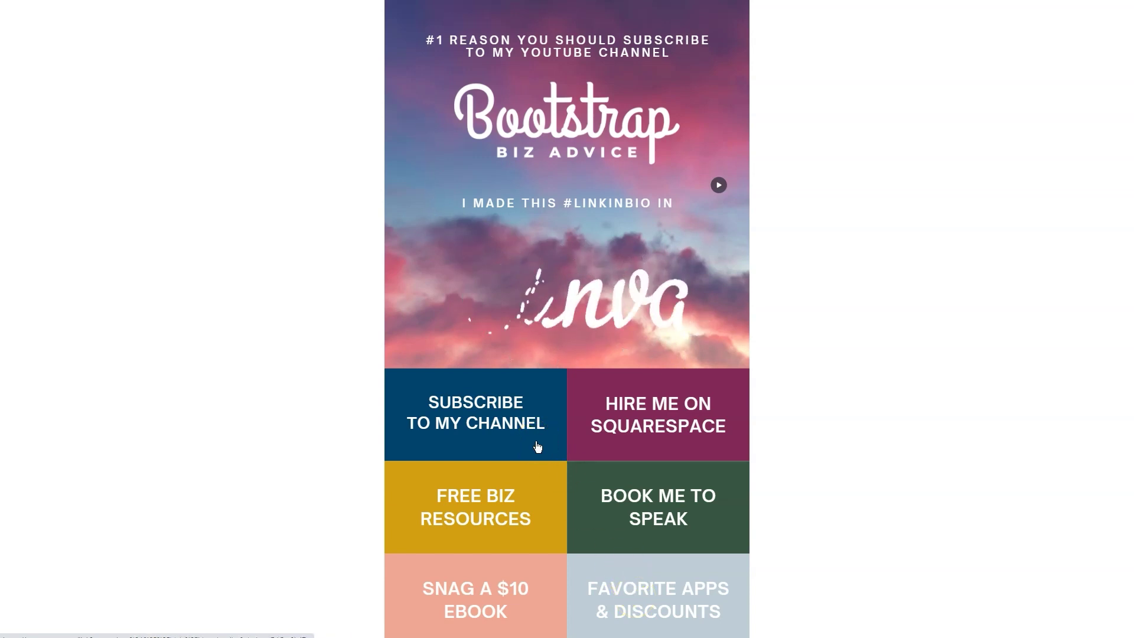
pyautogui.click(487, 425)
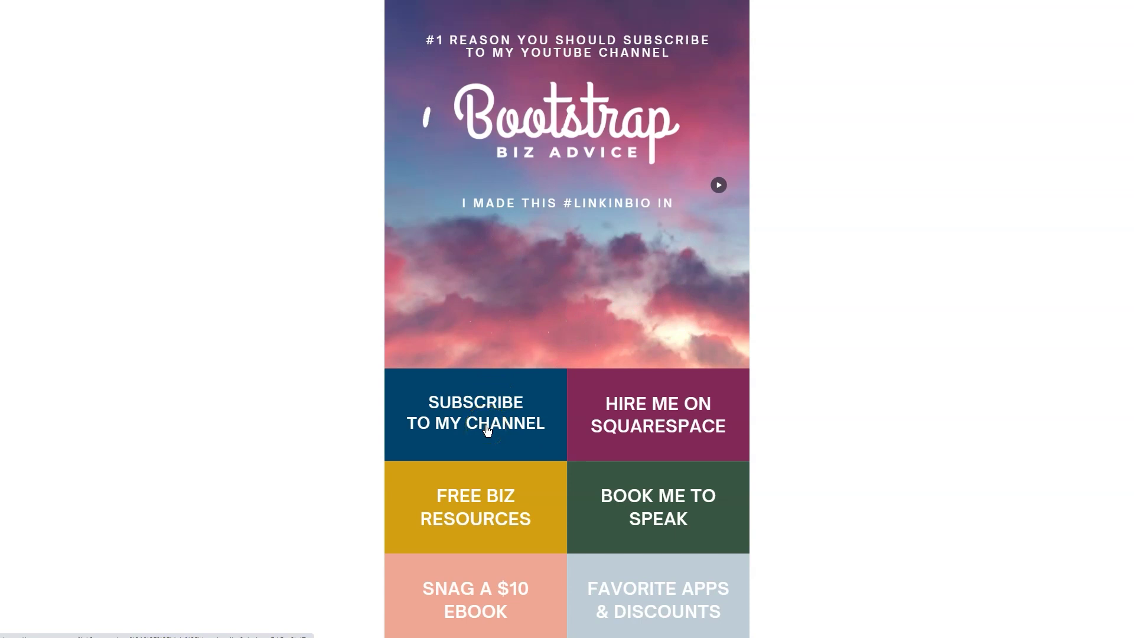
pyautogui.click(548, 466)
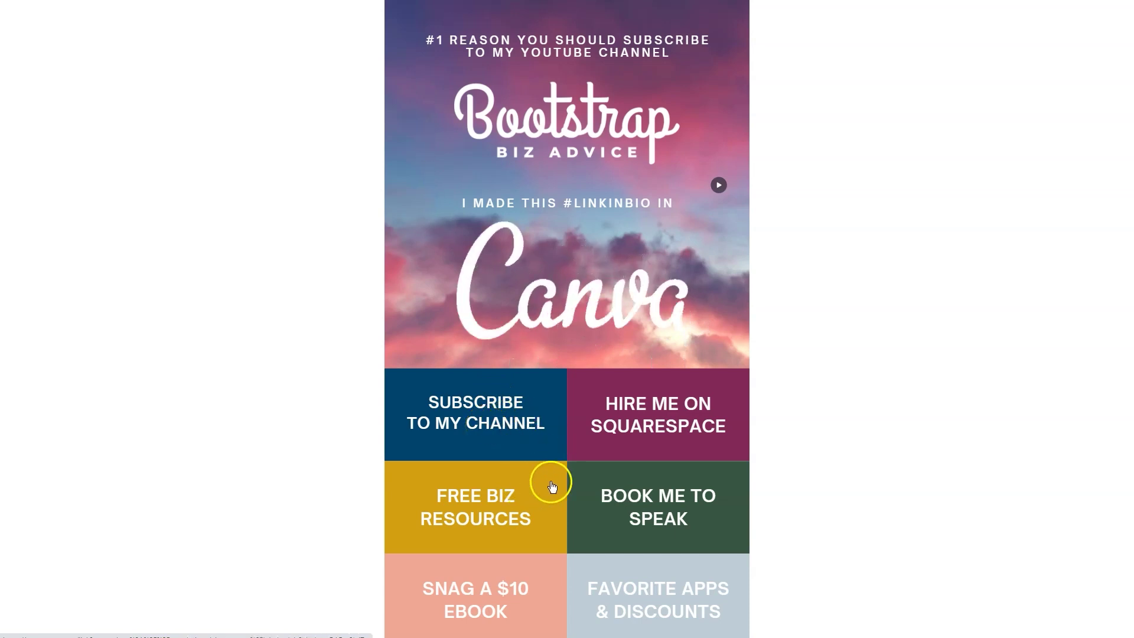
pyautogui.click(625, 494)
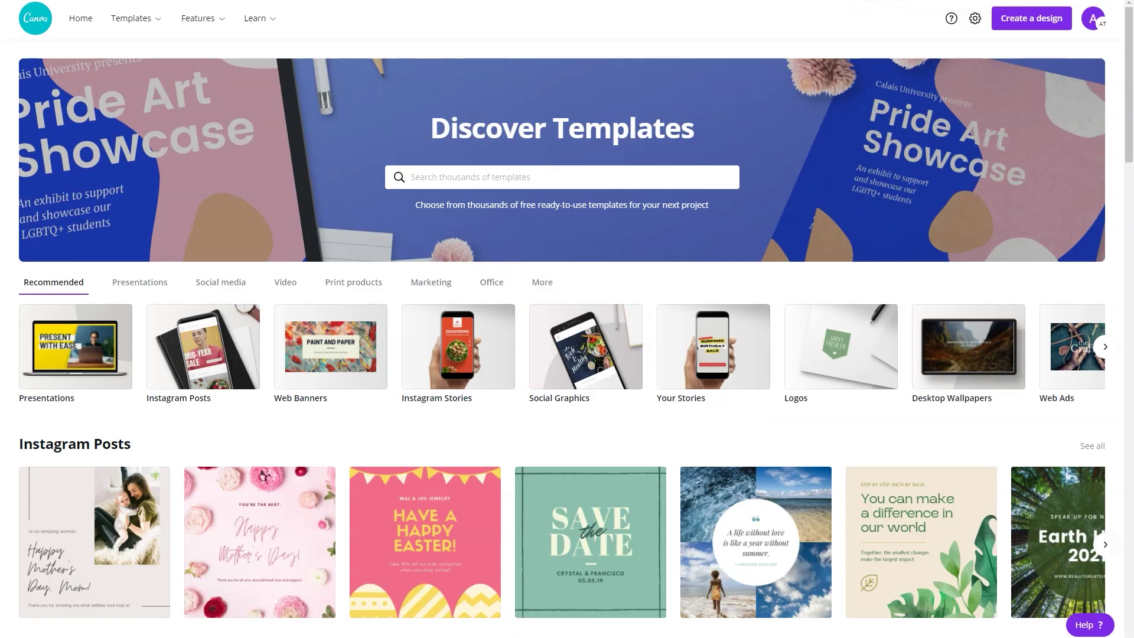
# Switch to Canva's template library and search for "bio link website" templates
pyautogui.click(574, 173)
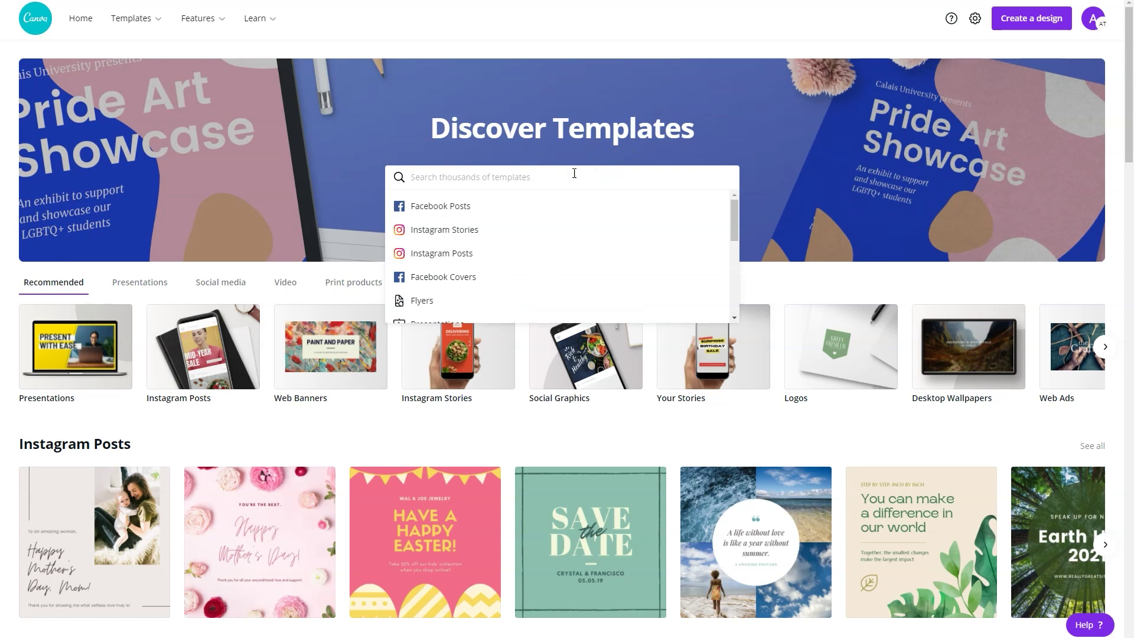
pyautogui.write('bio link website')
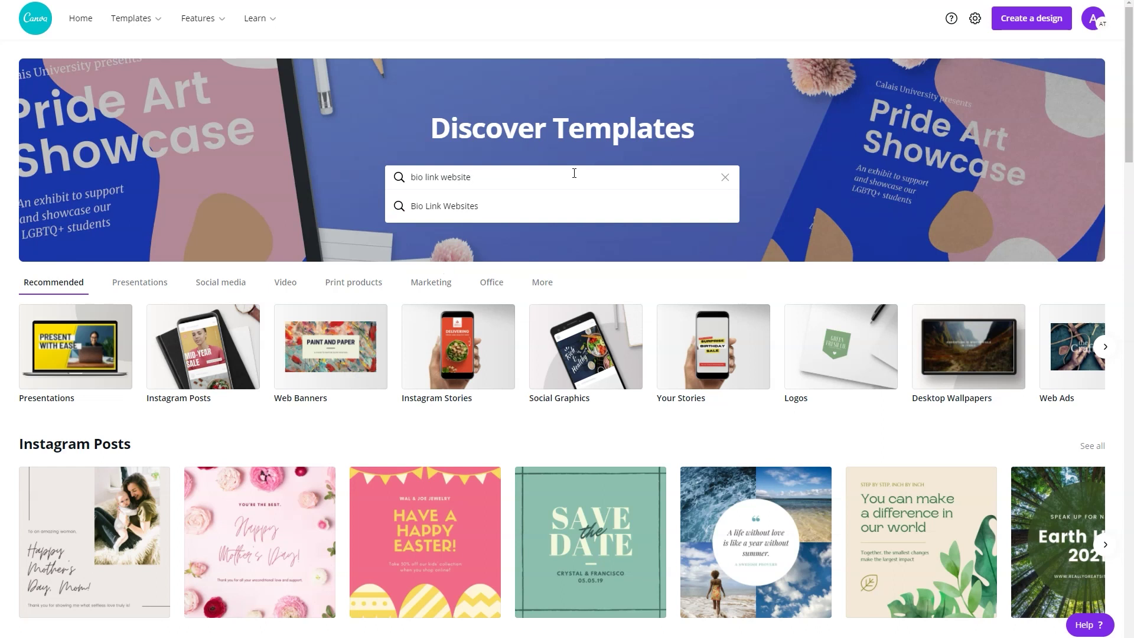
pyautogui.press('Return')
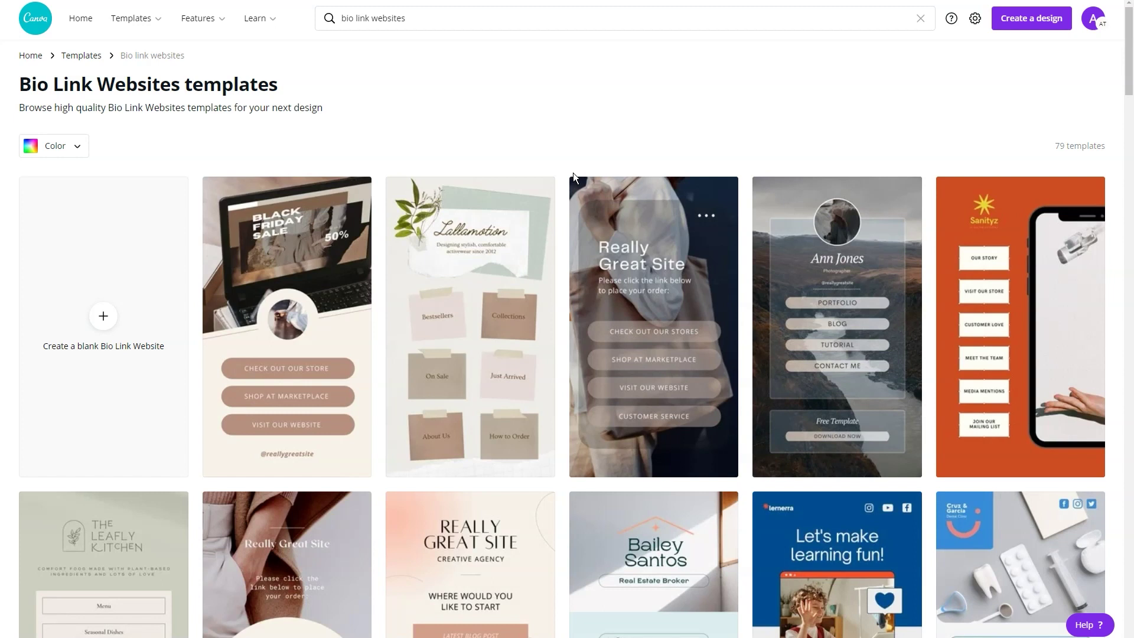
# Browse the Bio Link Websites templates and compare their layouts and link button styles
pyautogui.scroll(-5, 573, 173)
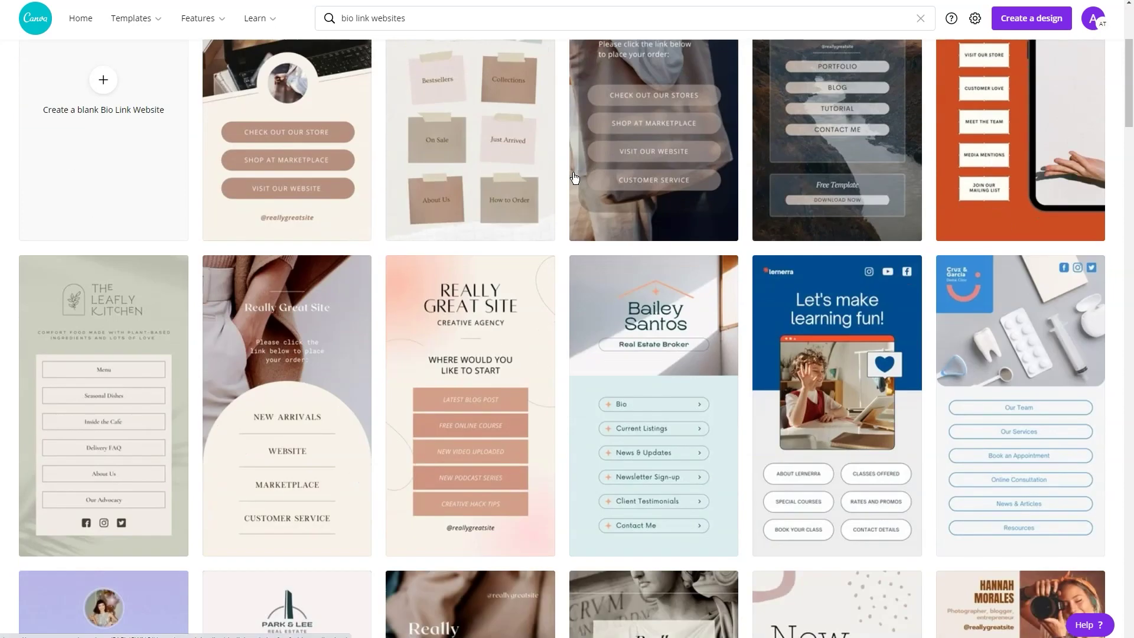
pyautogui.scroll(-13, 574, 177)
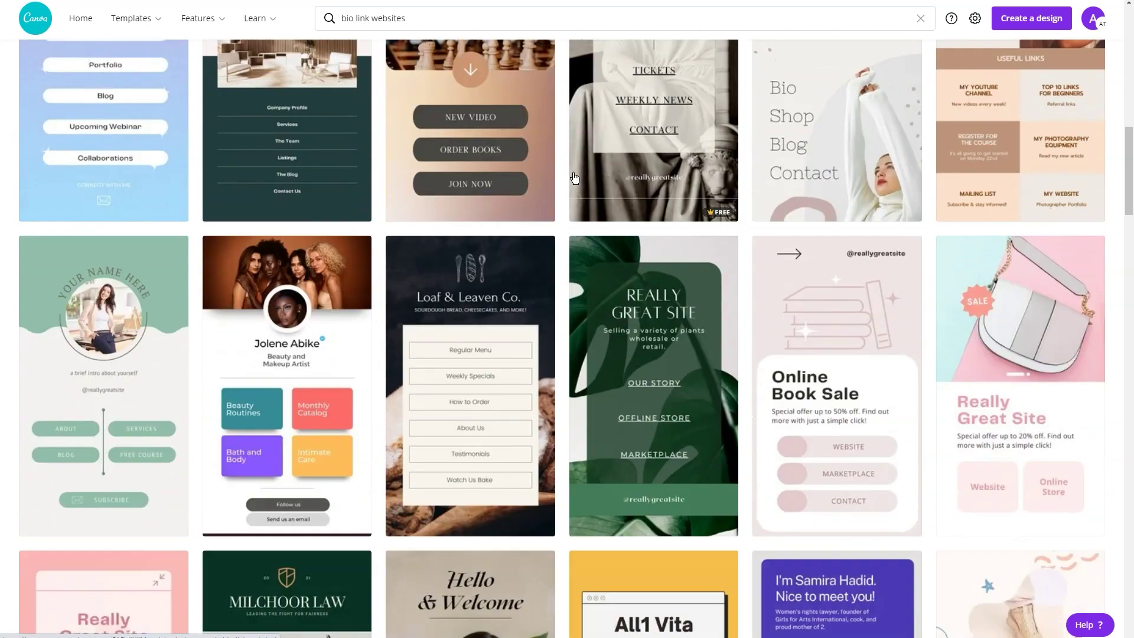
pyautogui.scroll(-13, 574, 178)
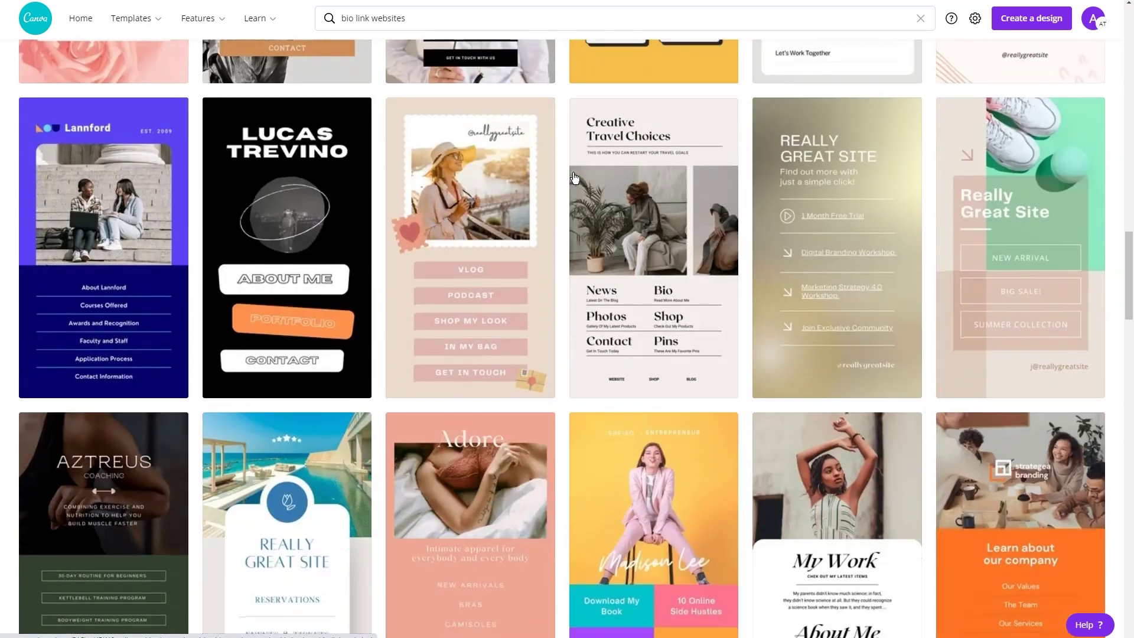
pyautogui.scroll(-3, 574, 177)
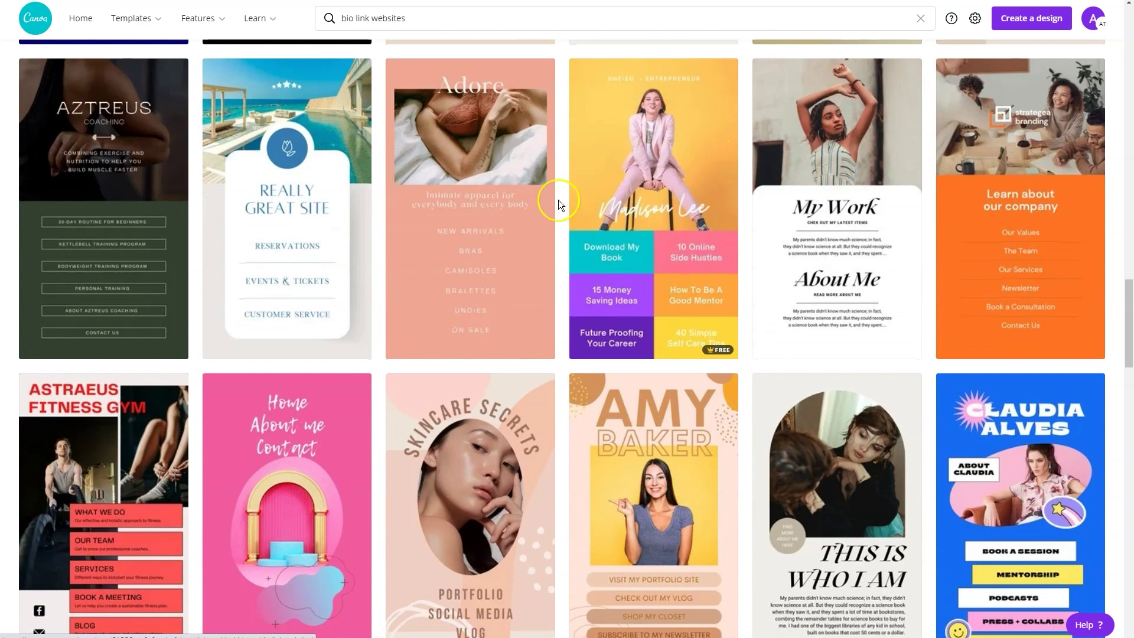
pyautogui.scroll(-5, 615, 231)
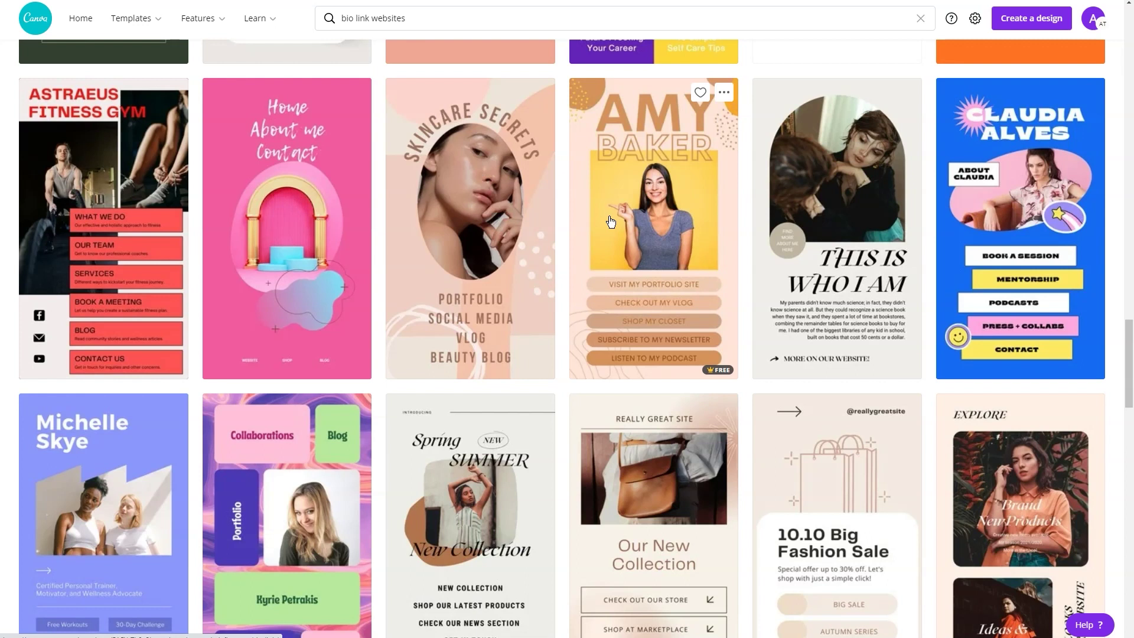
pyautogui.scroll(15, 611, 221)
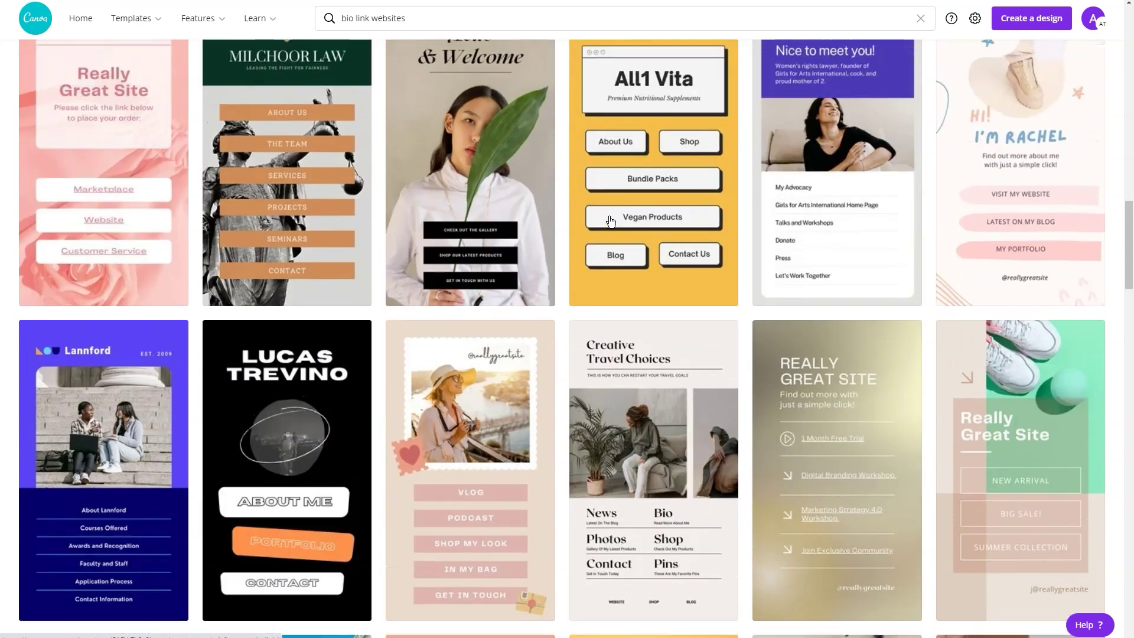
pyautogui.scroll(8, 611, 221)
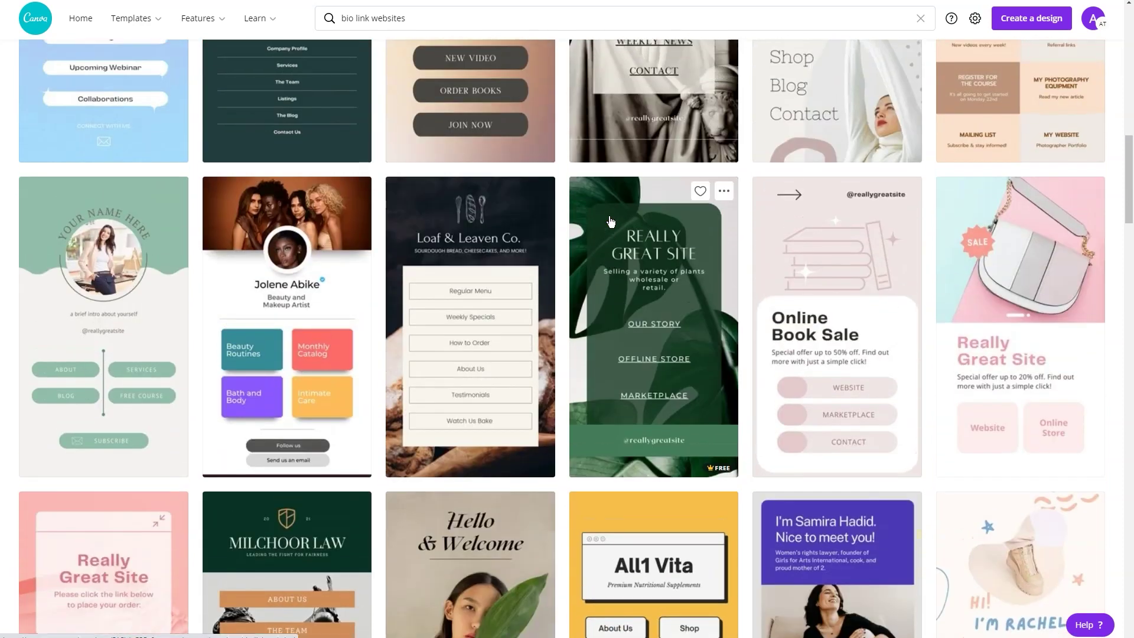
pyautogui.scroll(9, 611, 222)
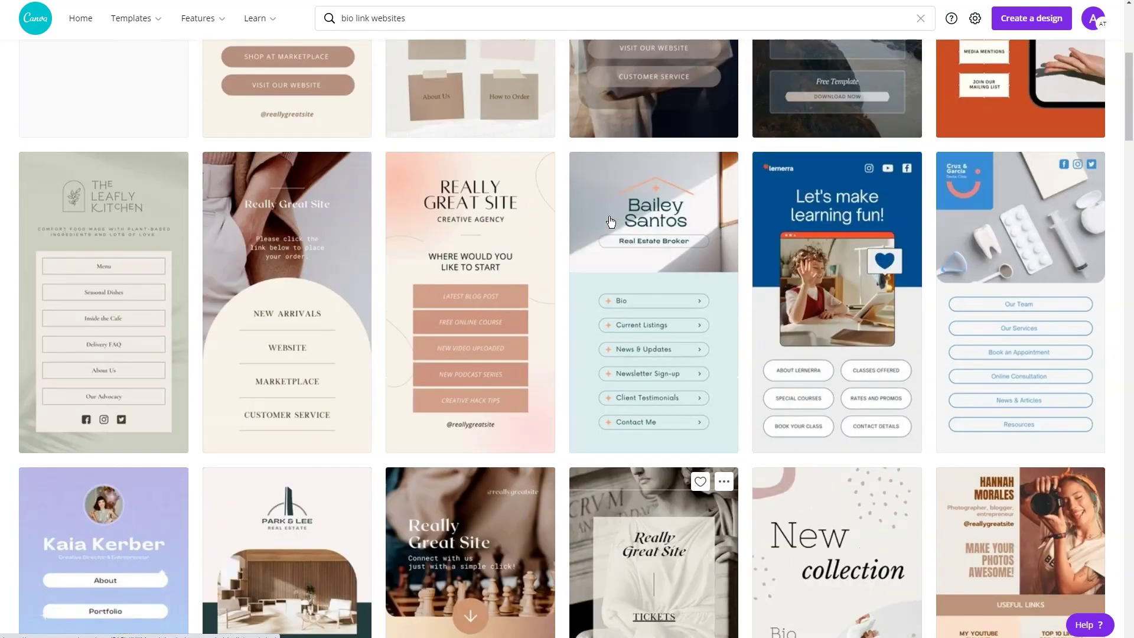
pyautogui.scroll(4, 611, 222)
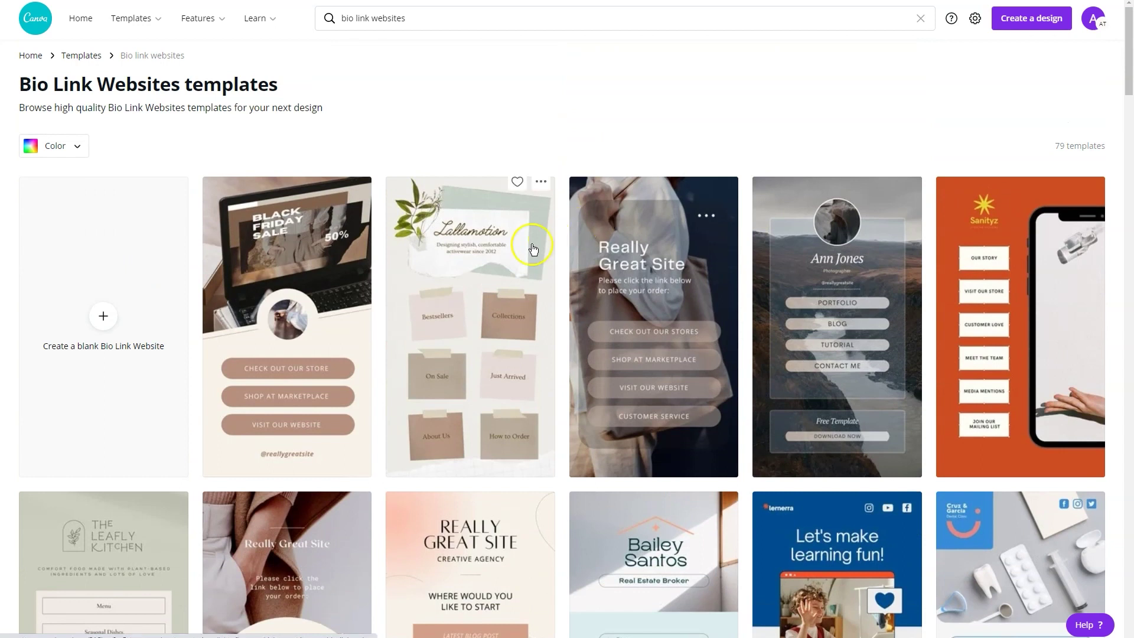
# Open the Lallamotion cream and brown organic collage template and use it for a new design
pyautogui.click(509, 260)
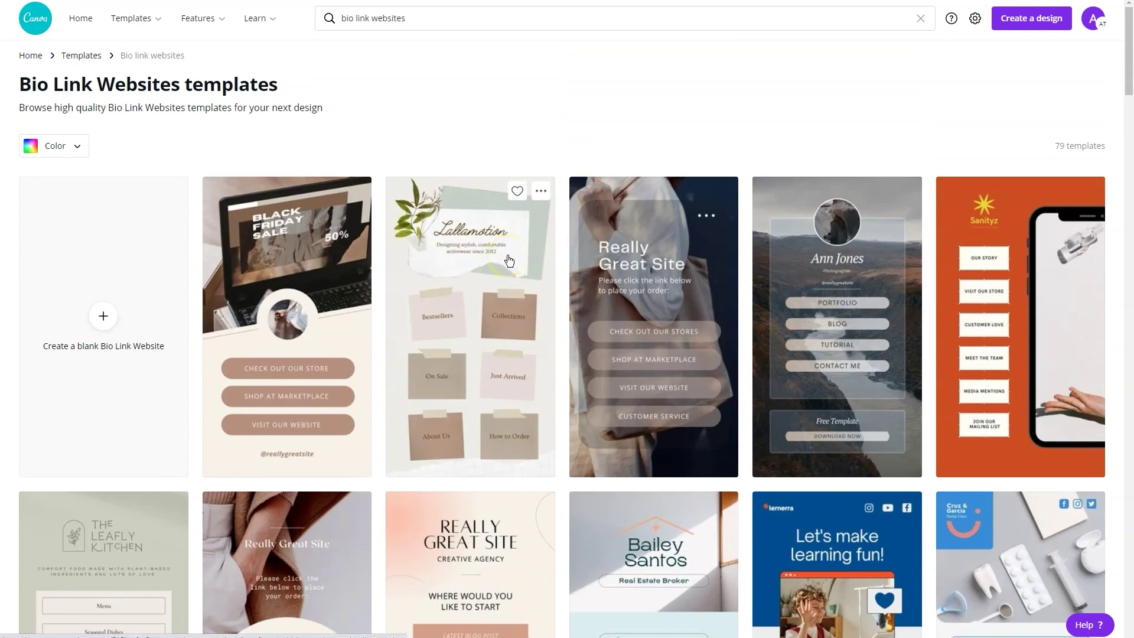
pyautogui.click(509, 261)
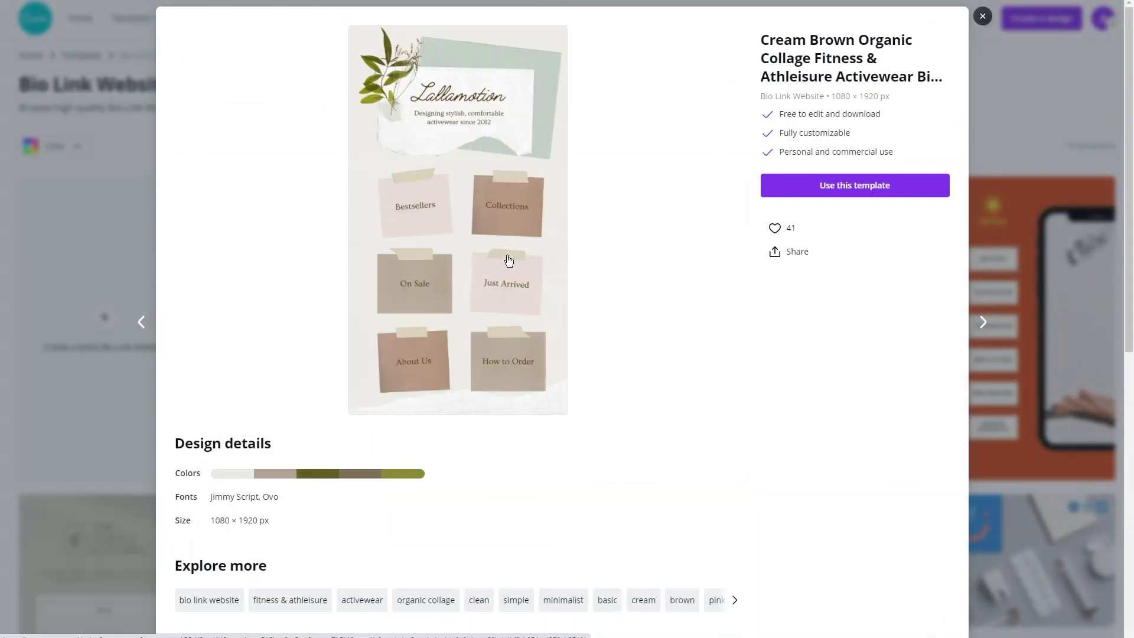
pyautogui.click(785, 186)
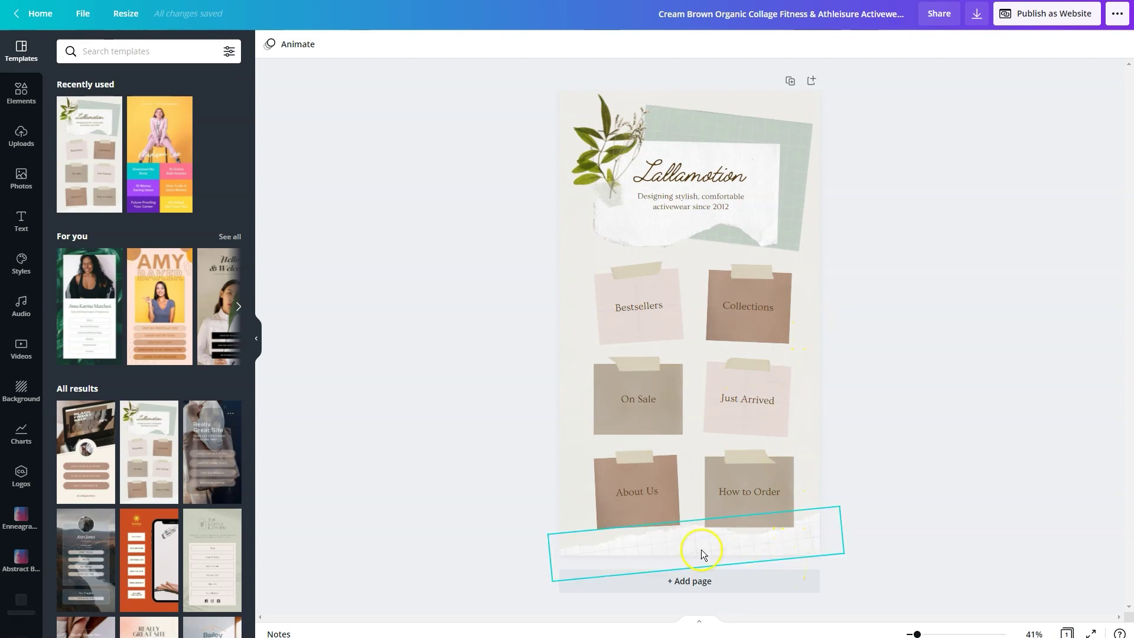
# Move the Lallamotion header and all six link notes together slightly up the page
pyautogui.click(761, 287)
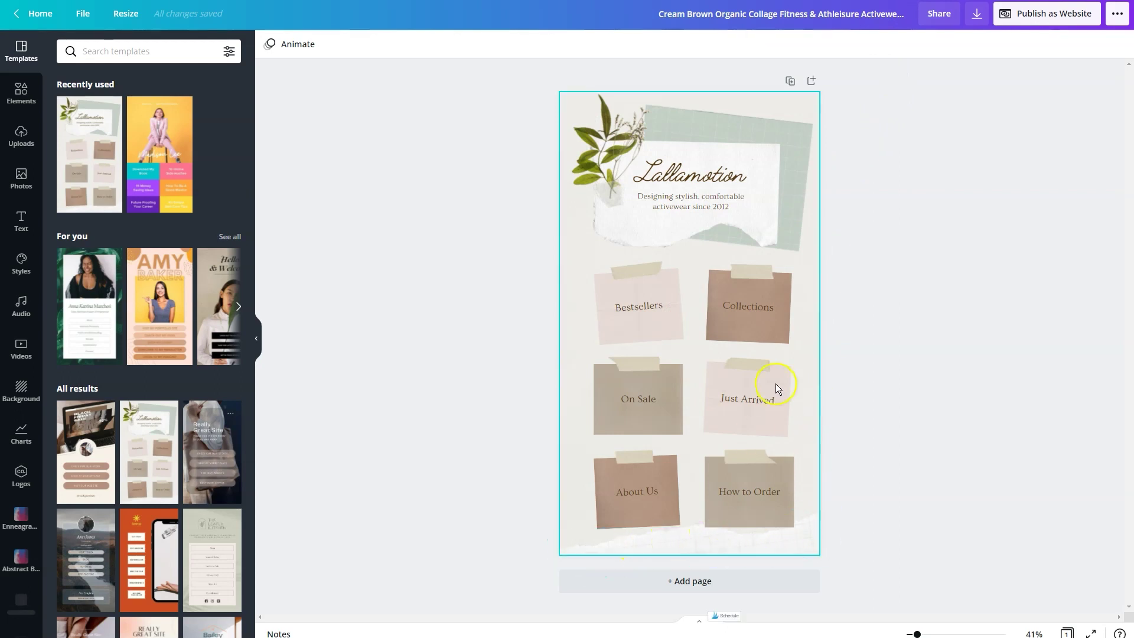
pyautogui.moveTo(862, 90); pyautogui.dragTo(559, 494)
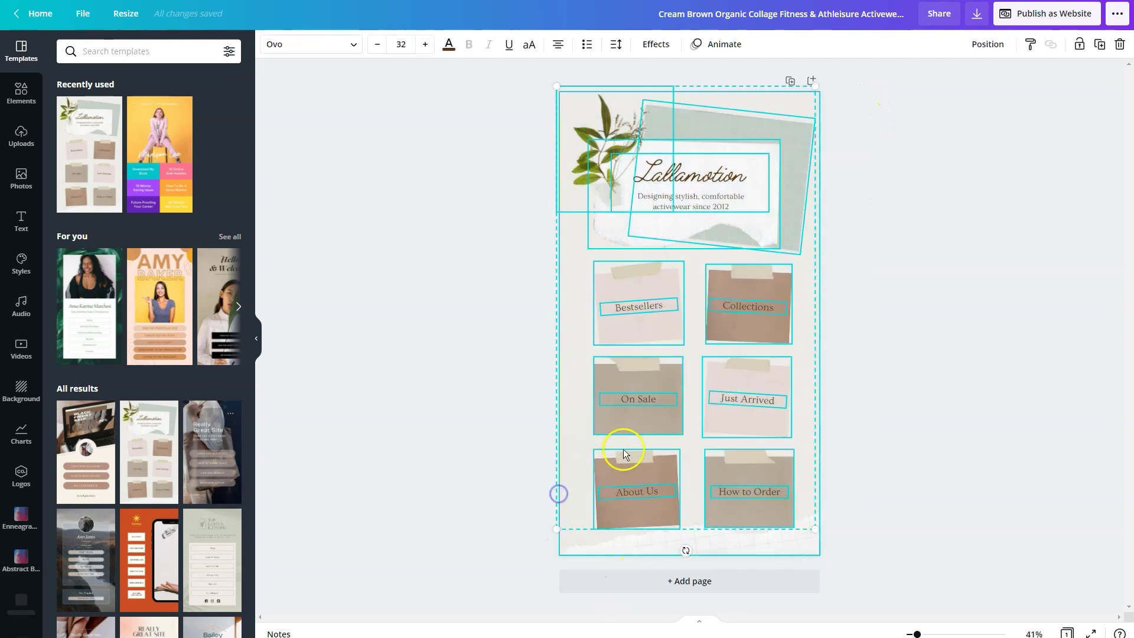
pyautogui.moveTo(679, 434)
pyautogui.mouseDown()
pyautogui.moveTo(680, 401)
pyautogui.moveTo(680, 414)
pyautogui.mouseUp()
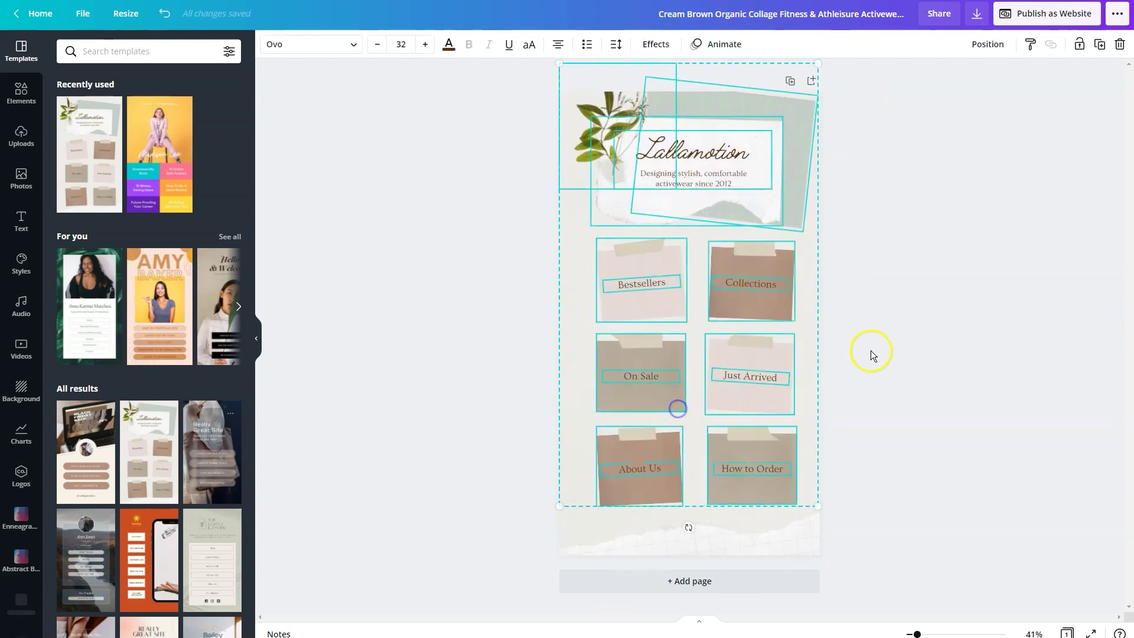
pyautogui.click(913, 298)
# Reposition the green paper and the plant in the header so they fit within the page's top edge
pyautogui.moveTo(792, 125); pyautogui.dragTo(783, 131)
pyautogui.click(633, 144)
pyautogui.moveTo(613, 154); pyautogui.dragTo(614, 154)
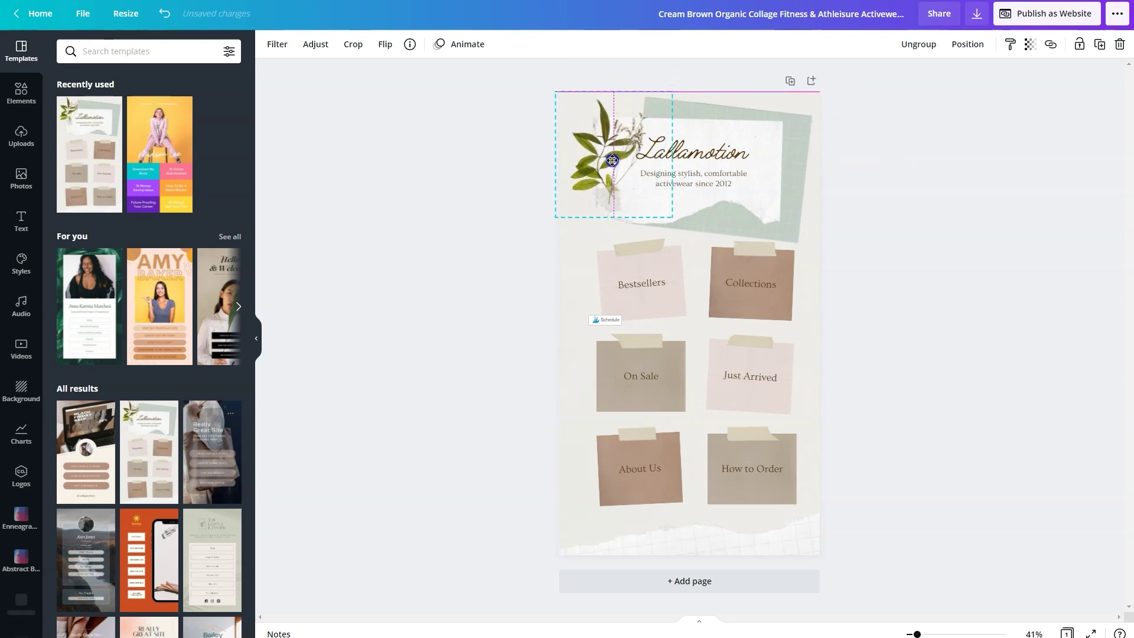
pyautogui.click(887, 195)
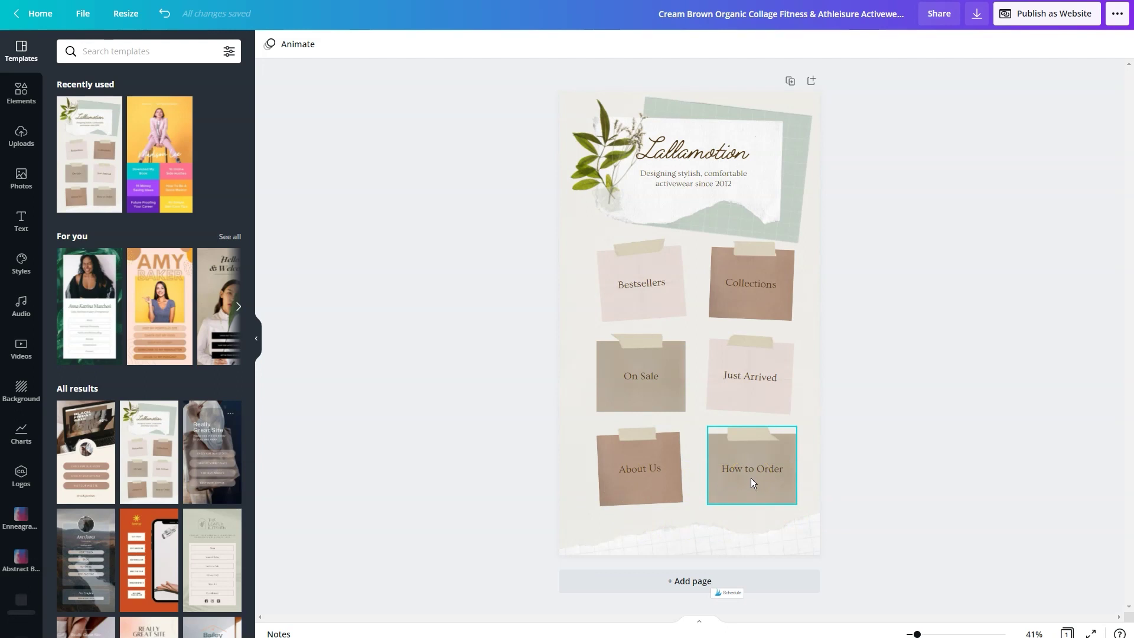
pyautogui.click(641, 289)
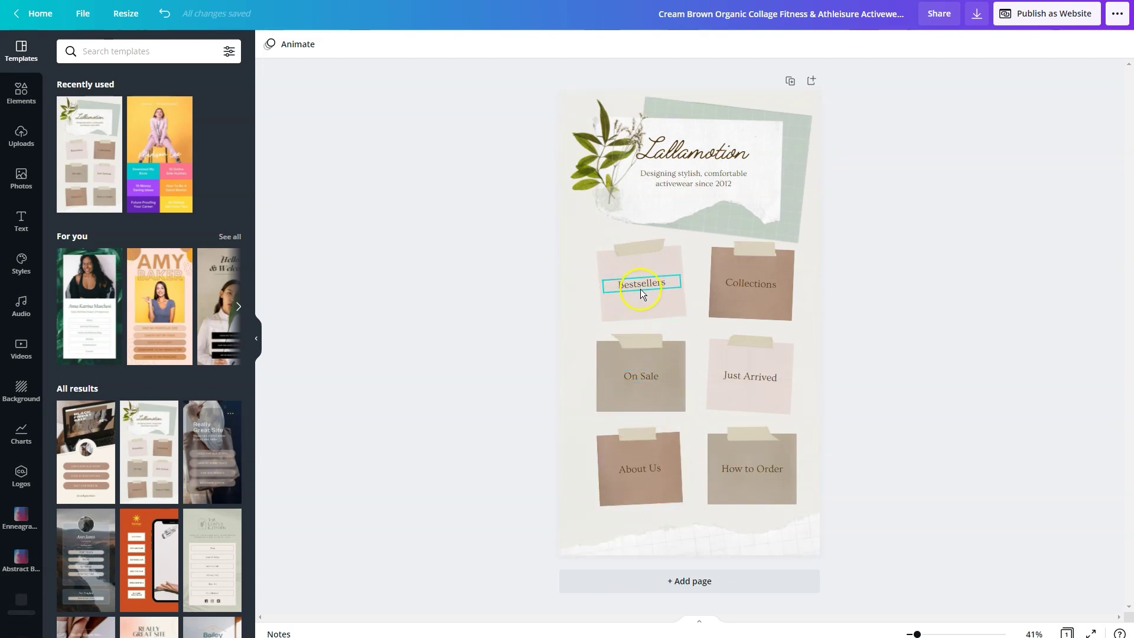
pyautogui.click(650, 264)
pyautogui.moveTo(484, 260); pyautogui.dragTo(655, 291)
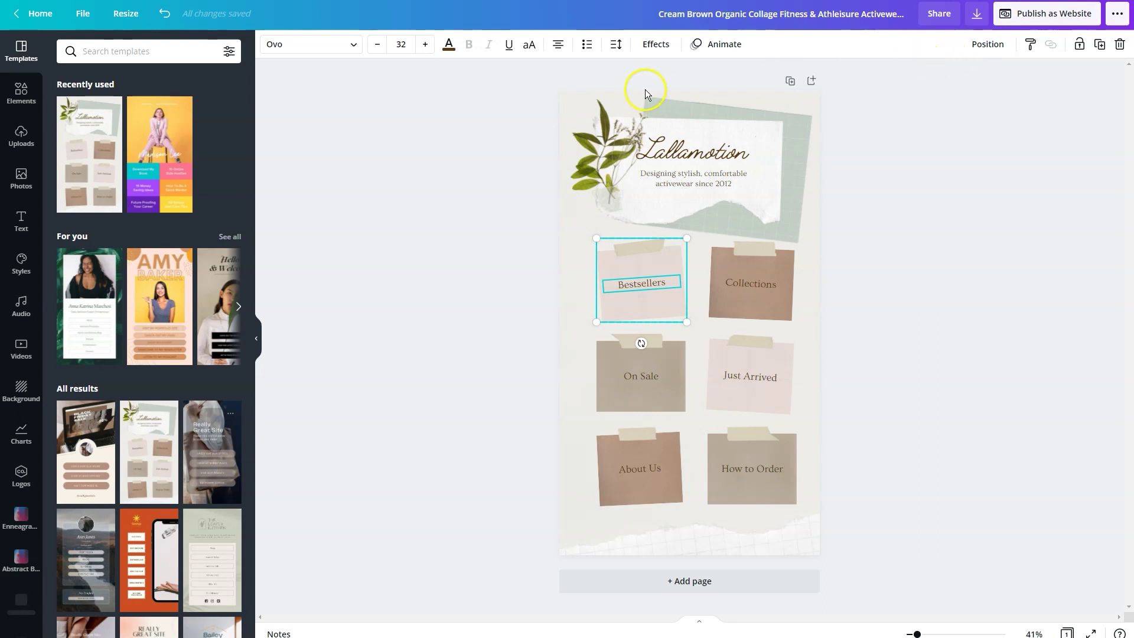
pyautogui.click(917, 271)
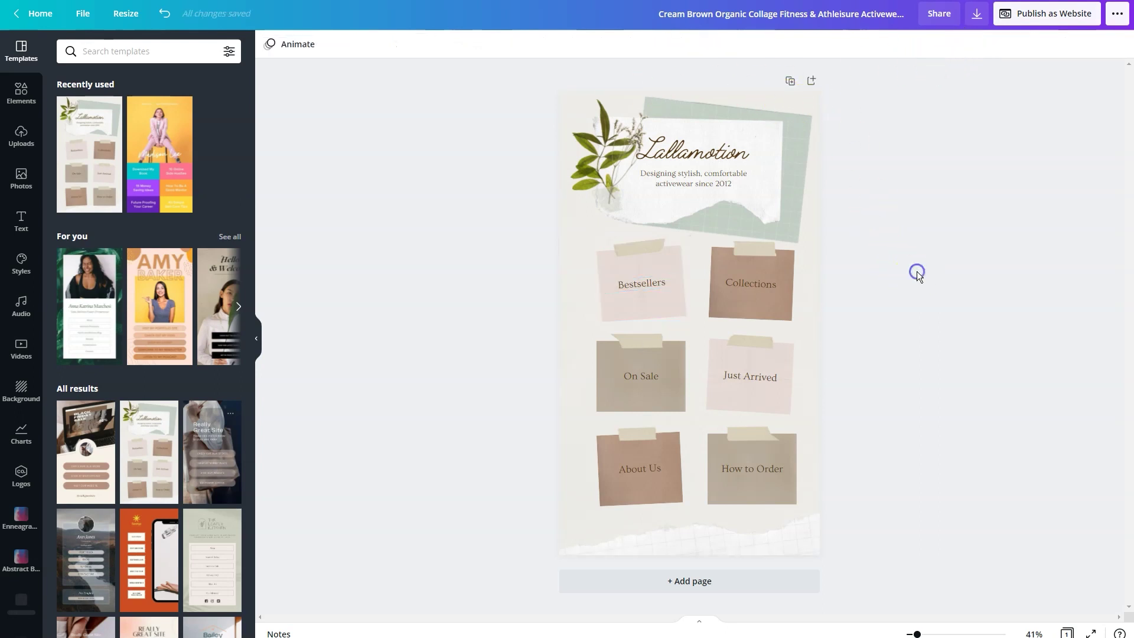
# Ungroup the paper and tape of the Bestsellers note
pyautogui.click(633, 260)
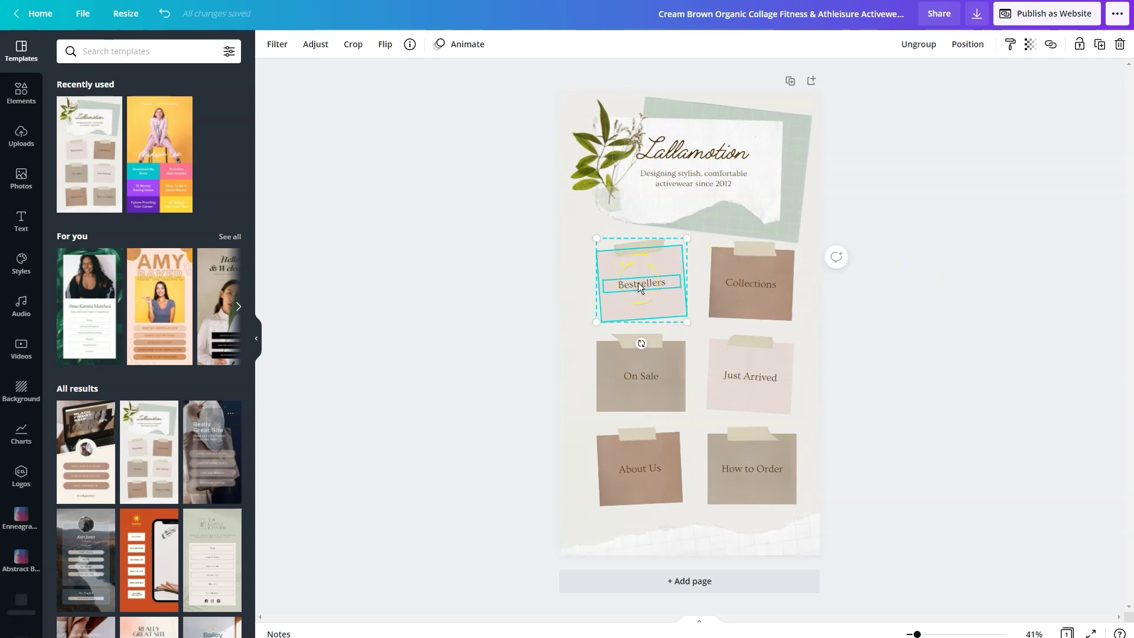
pyautogui.click(924, 51)
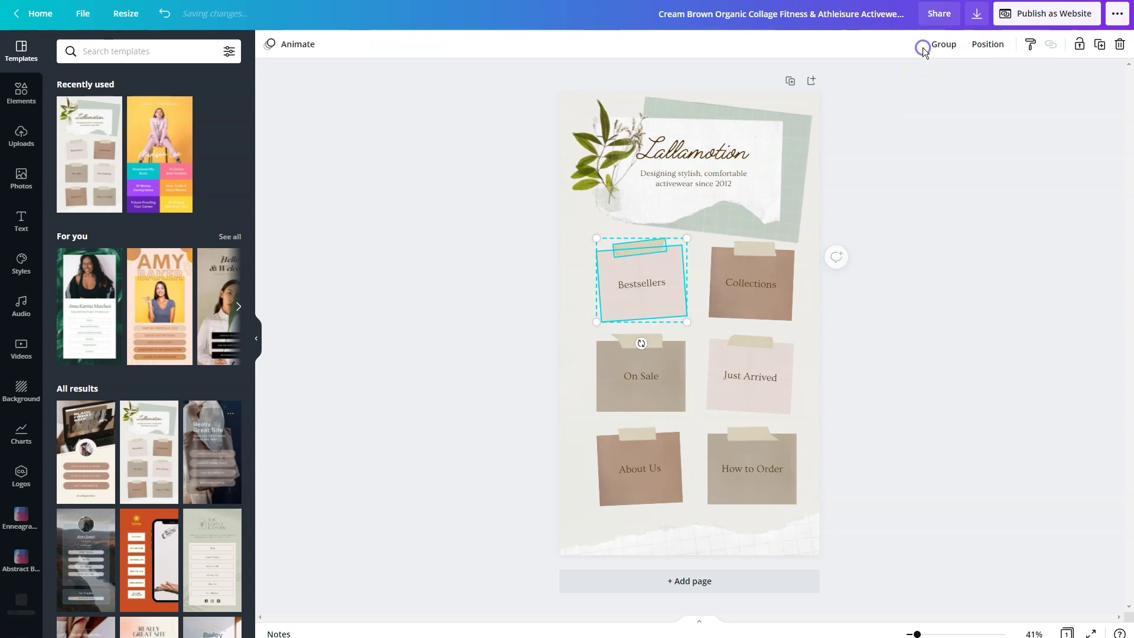
pyautogui.click(409, 277)
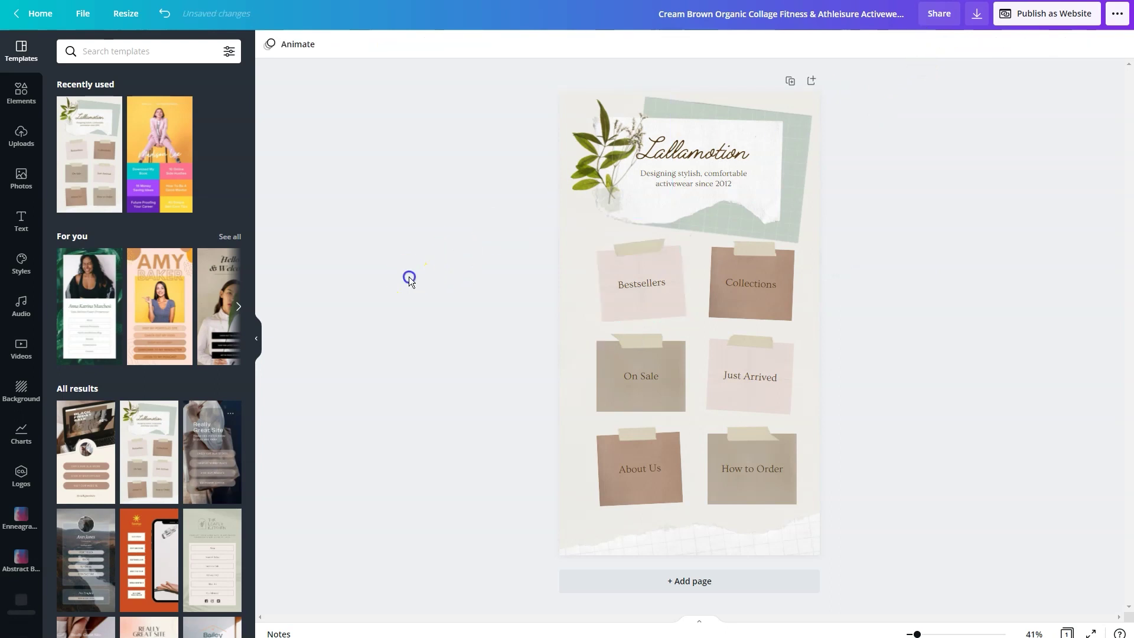
# Group the Bestsellers note's paper and tape together with its text label
pyautogui.click(532, 254)
pyautogui.moveTo(533, 254); pyautogui.dragTo(669, 294)
pyautogui.click(939, 44)
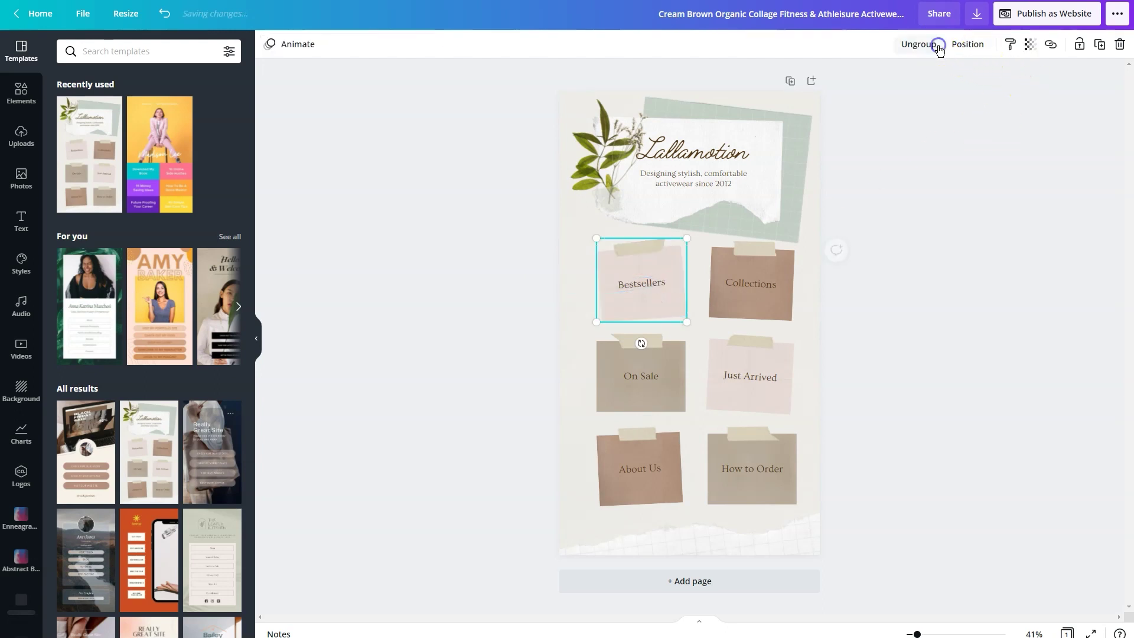
pyautogui.click(919, 190)
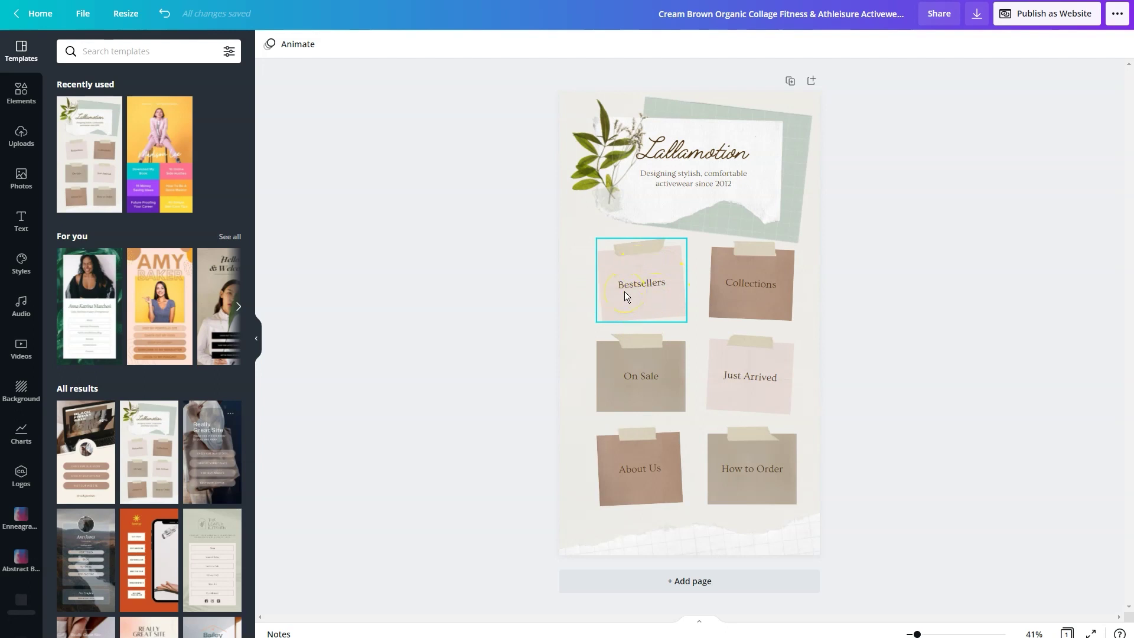
# Ungroup the Collections note and group its brown paper with the Collections text label
pyautogui.moveTo(841, 255); pyautogui.dragTo(745, 309)
pyautogui.click(782, 271)
pyautogui.click(916, 43)
pyautogui.click(866, 337)
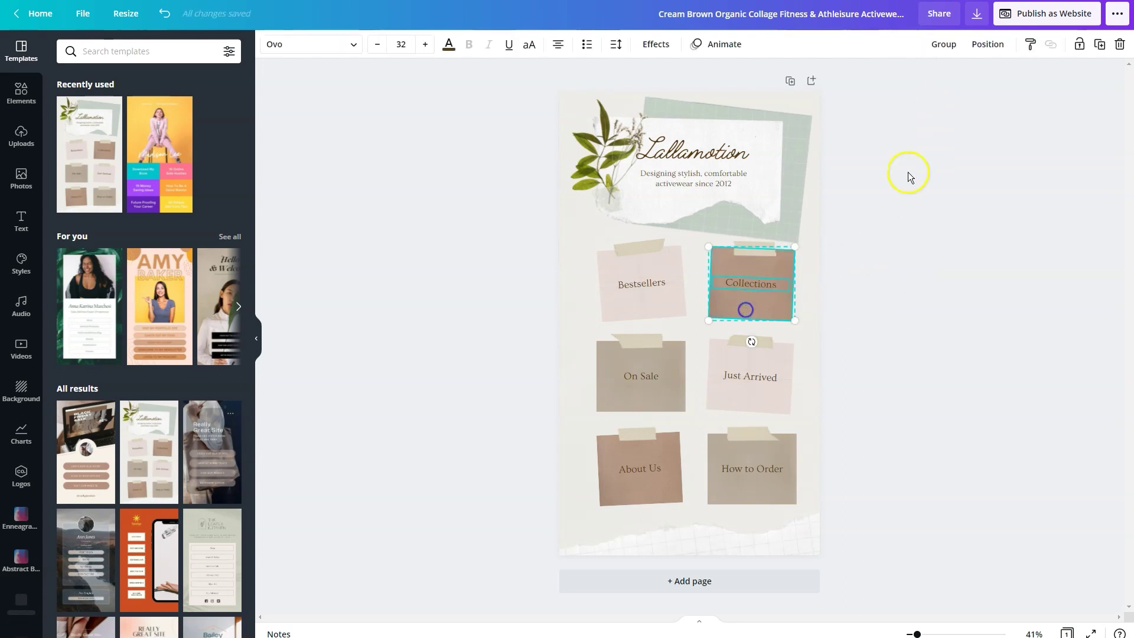
pyautogui.click(949, 52)
pyautogui.click(930, 300)
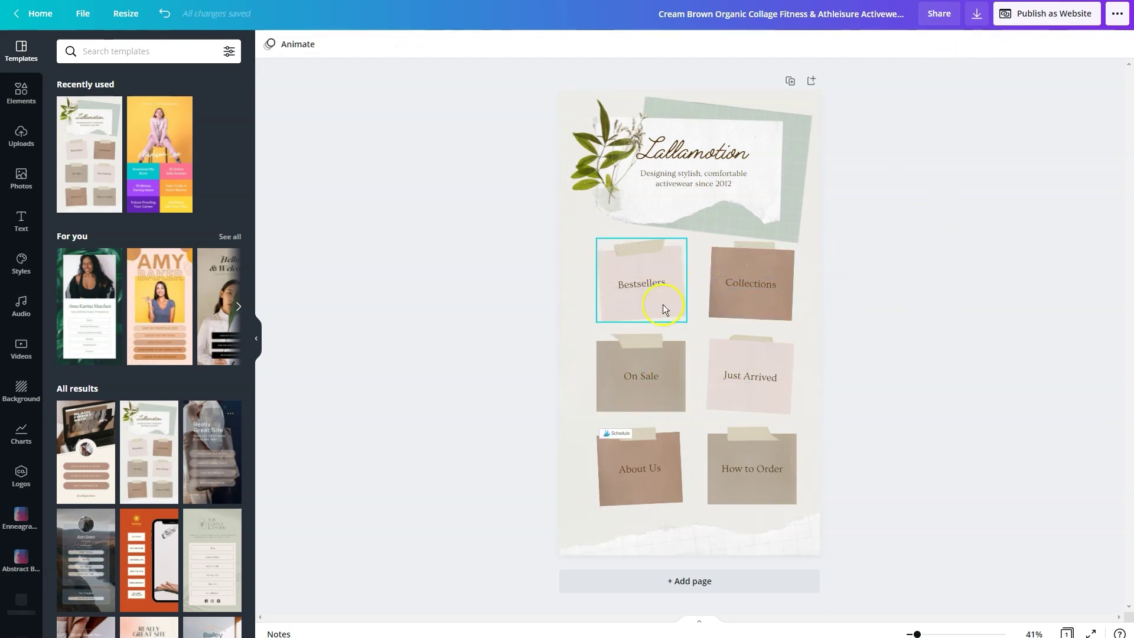
pyautogui.click(736, 297)
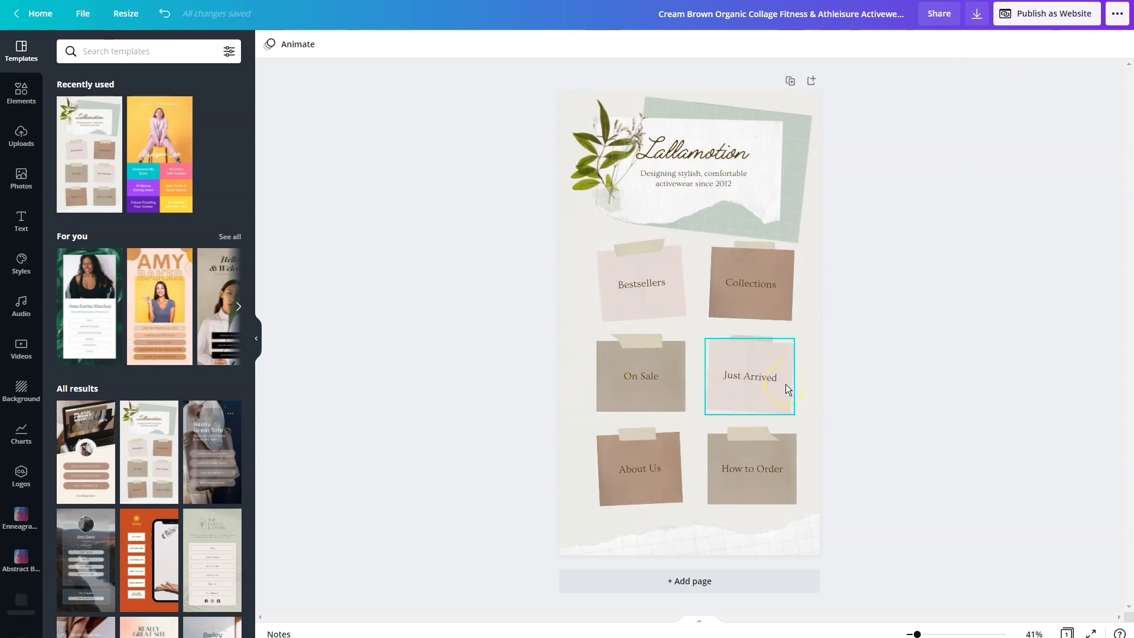
# Select the grouped Bestsellers note and open its link setting for an external website
pyautogui.click(655, 271)
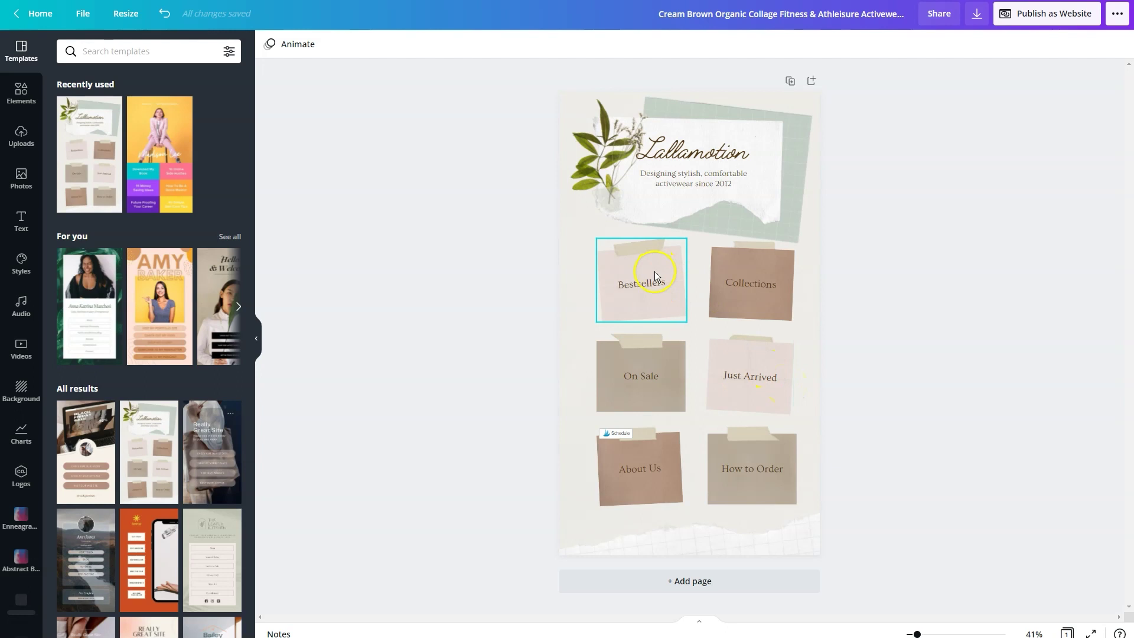
pyautogui.click(654, 272)
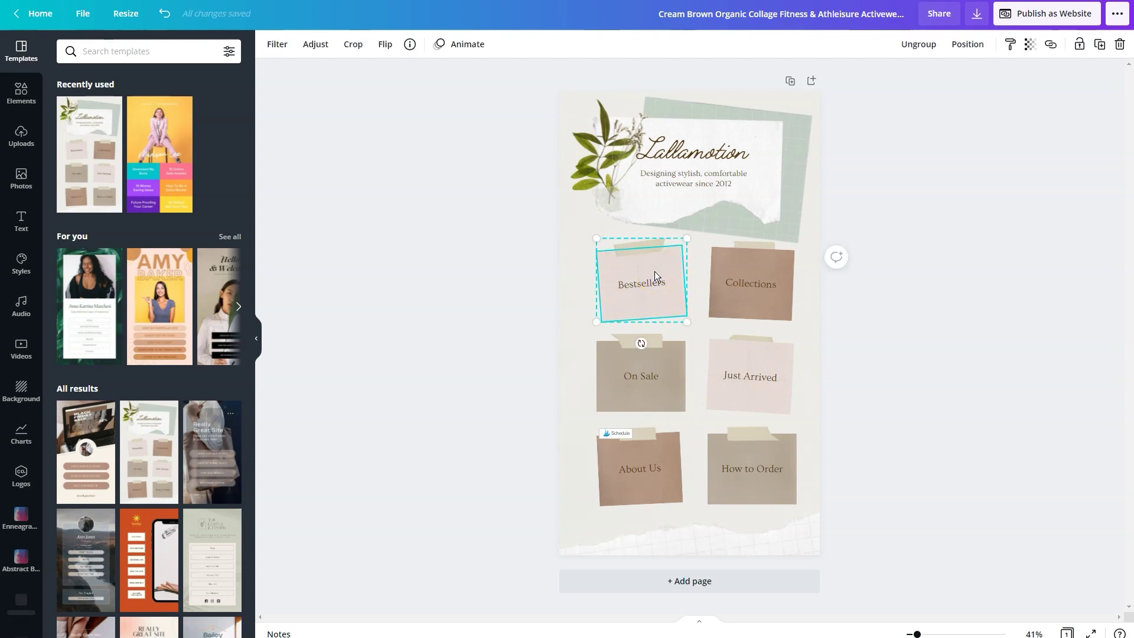
pyautogui.click(615, 285)
pyautogui.click(1050, 45)
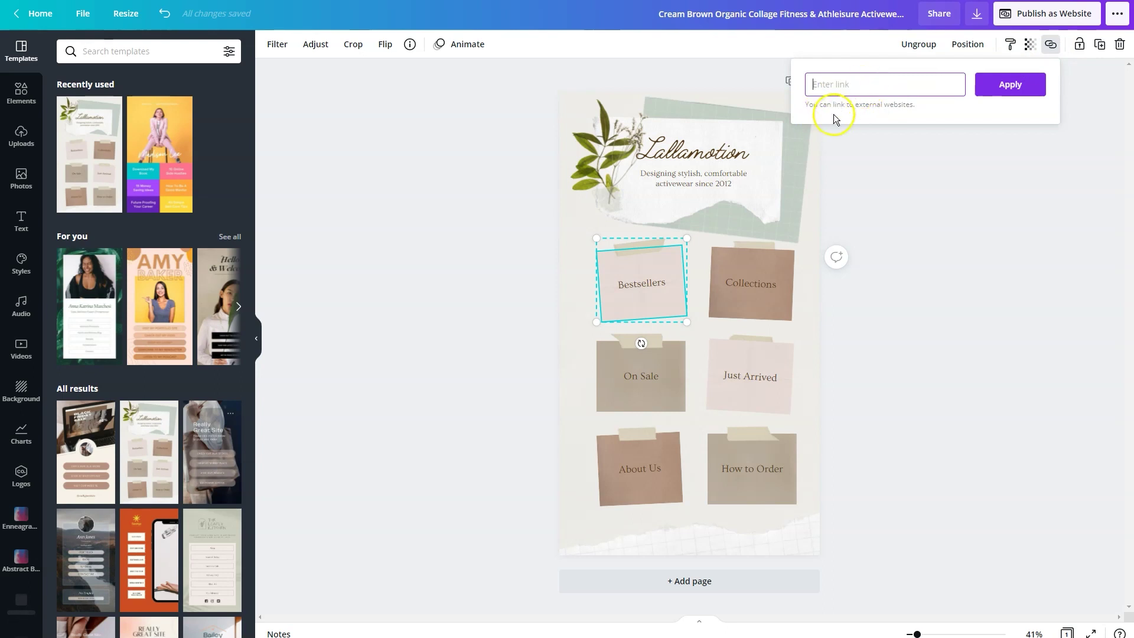
pyautogui.click(920, 181)
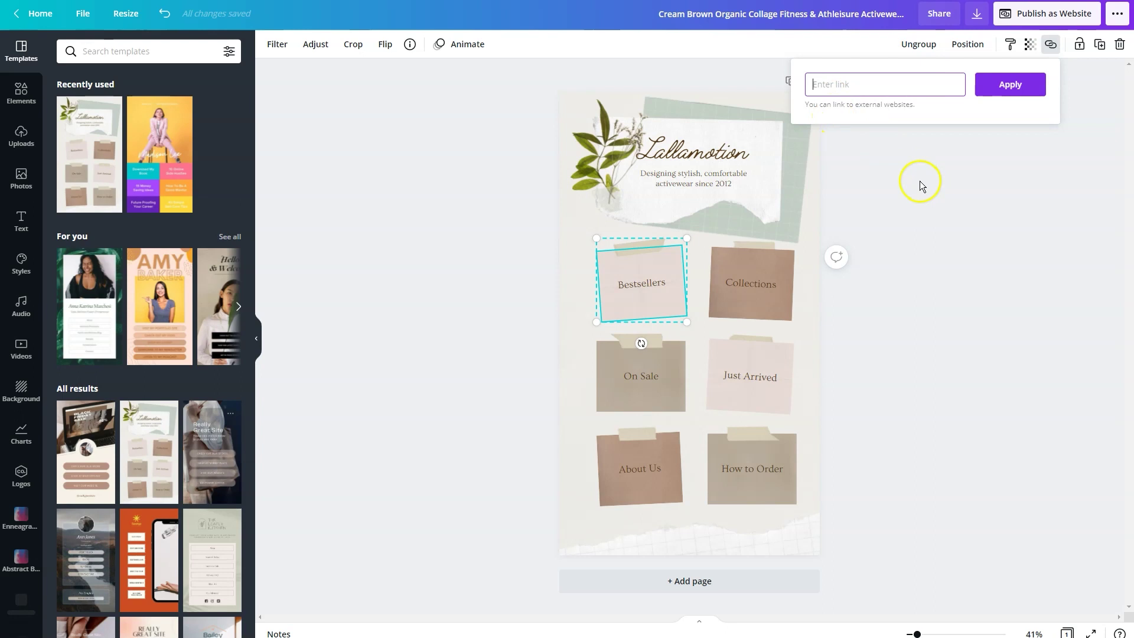
pyautogui.click(608, 368)
pyautogui.click(730, 366)
pyautogui.click(660, 444)
pyautogui.click(767, 461)
pyautogui.click(955, 374)
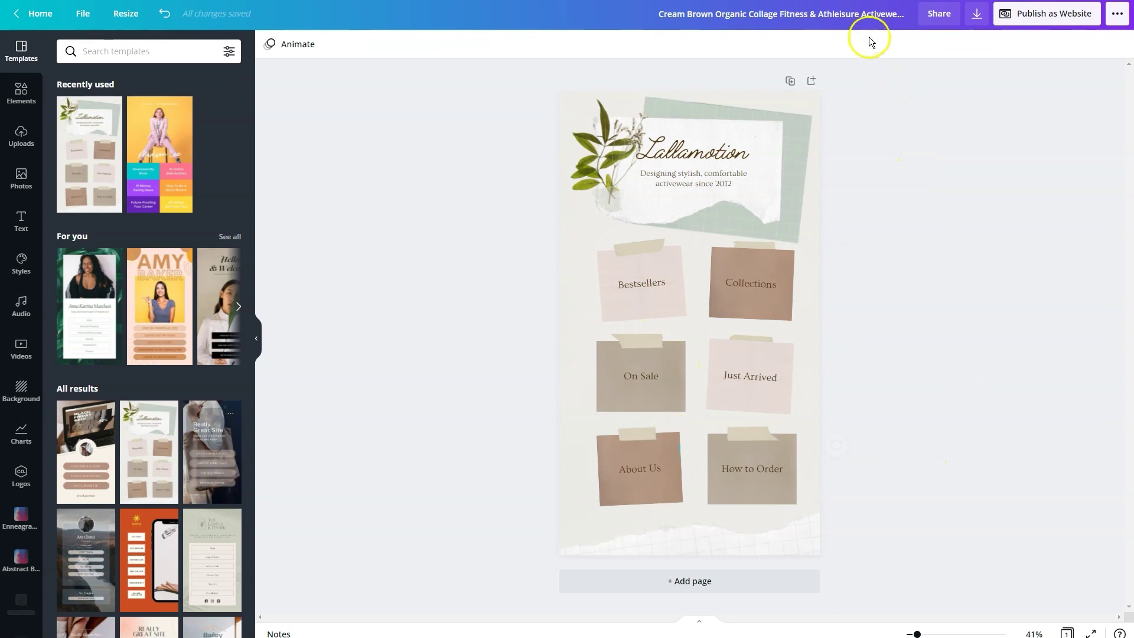
# Exit the browser's full-screen view and open the design's title for editing
pyautogui.click(869, 19)
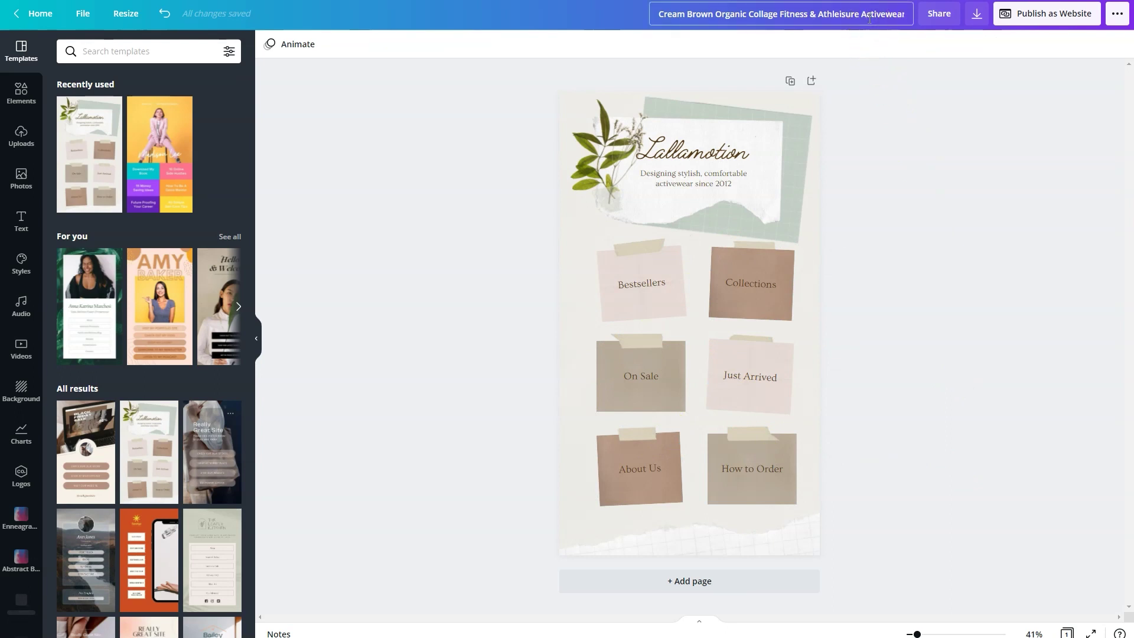
pyautogui.click(858, 21)
pyautogui.press('F11')
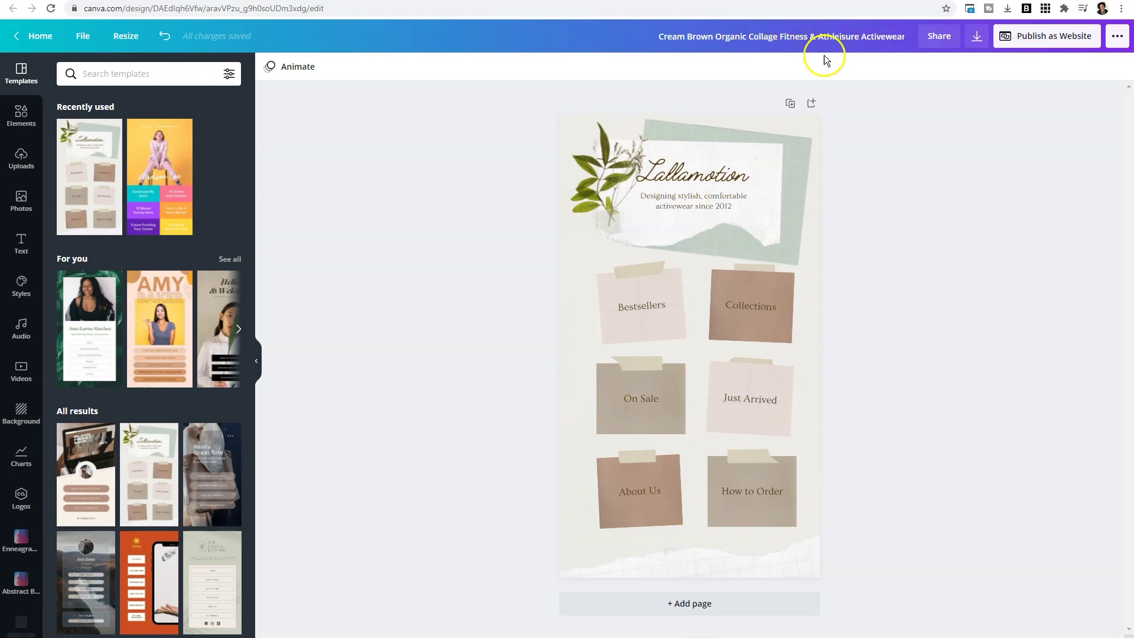
pyautogui.click(858, 43)
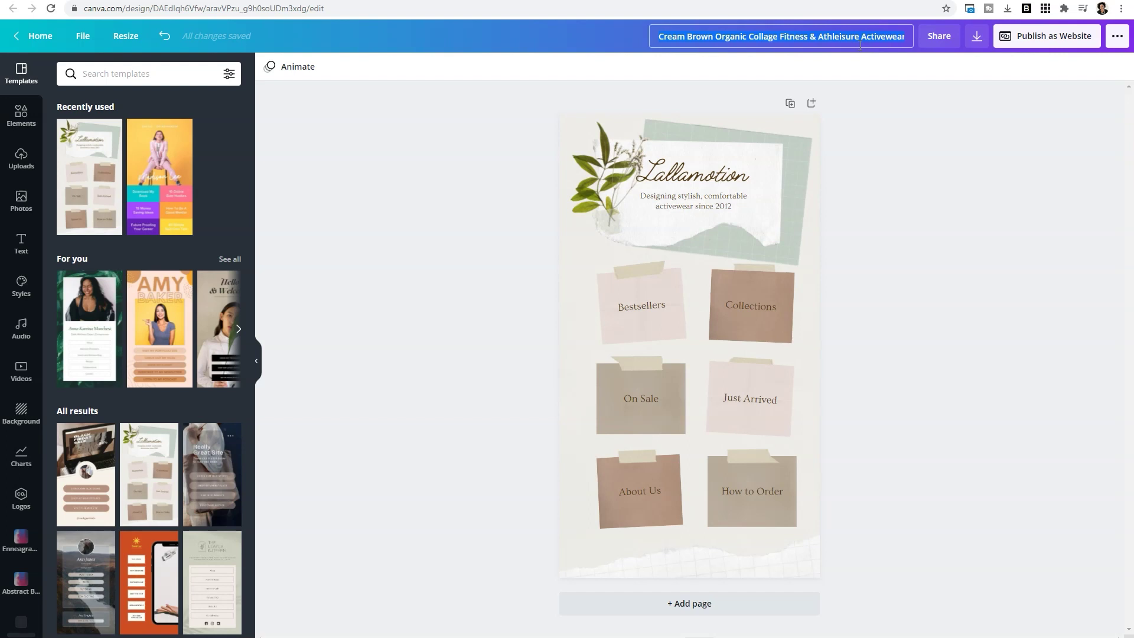
pyautogui.click(945, 177)
# Open the website publishing options, preview the Standard and Classic navigation web styles, and choose Scrolling
pyautogui.click(1045, 42)
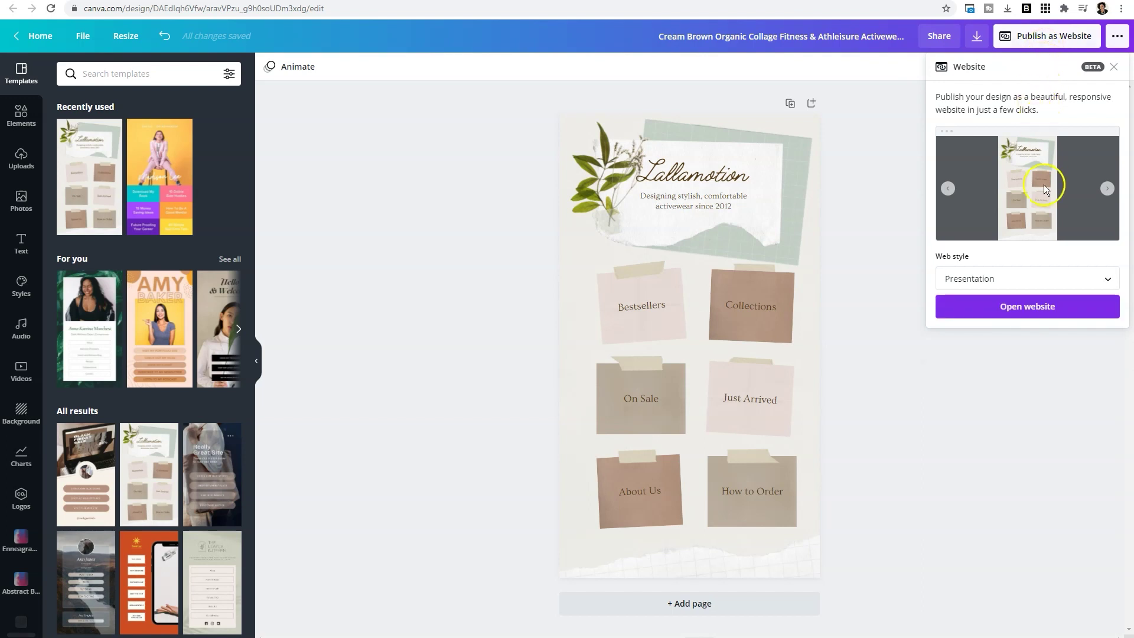
pyautogui.click(1055, 279)
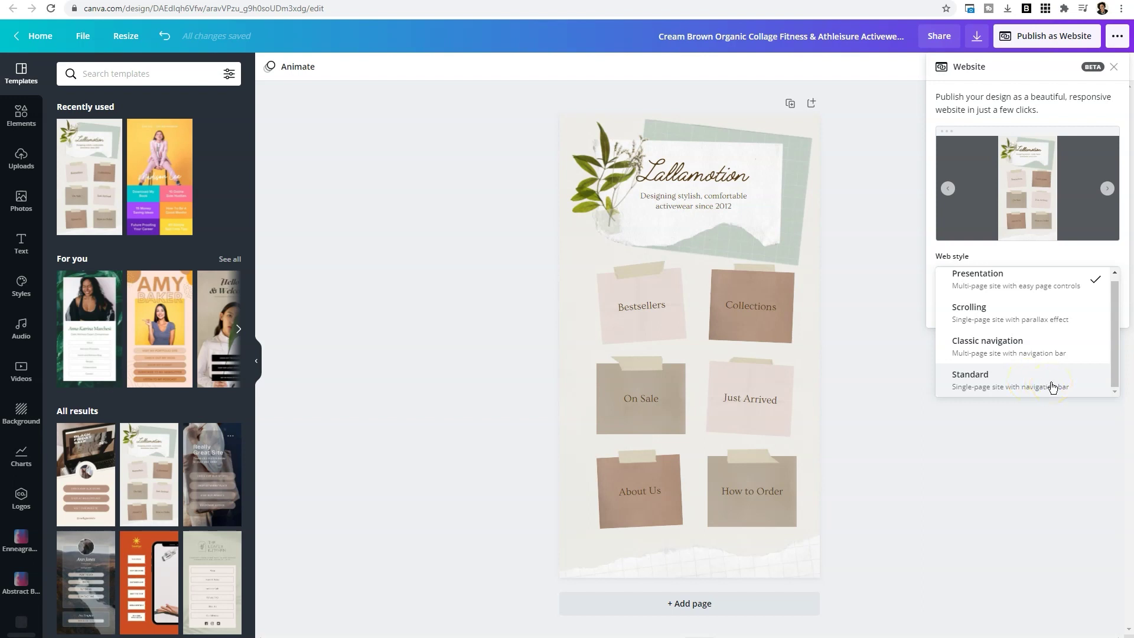
pyautogui.click(1052, 387)
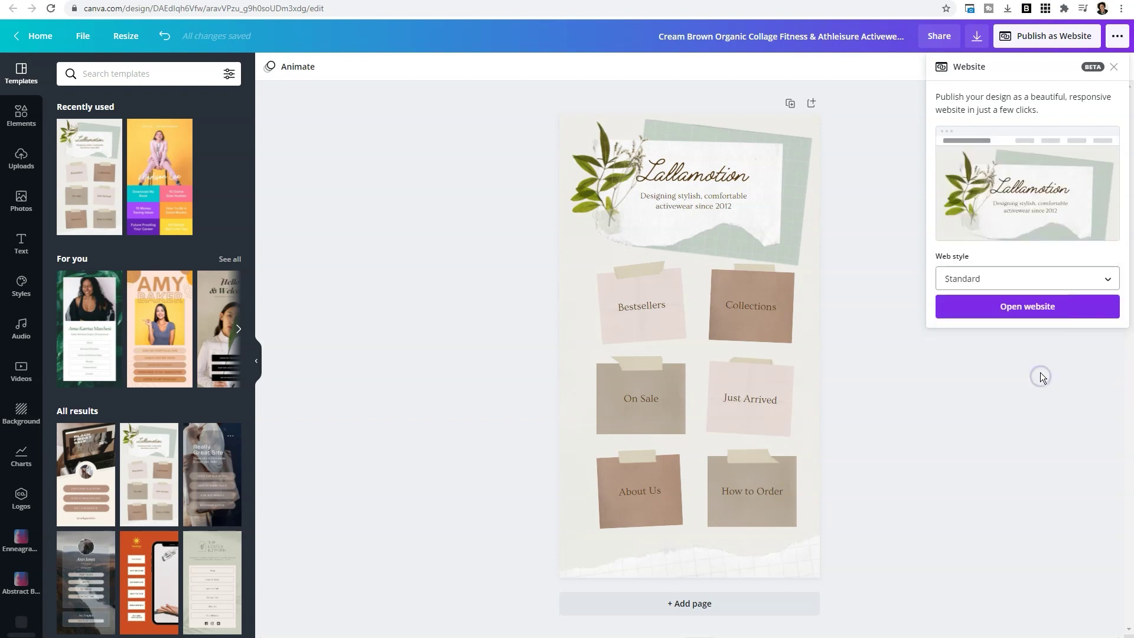
pyautogui.click(1040, 291)
pyautogui.click(1038, 256)
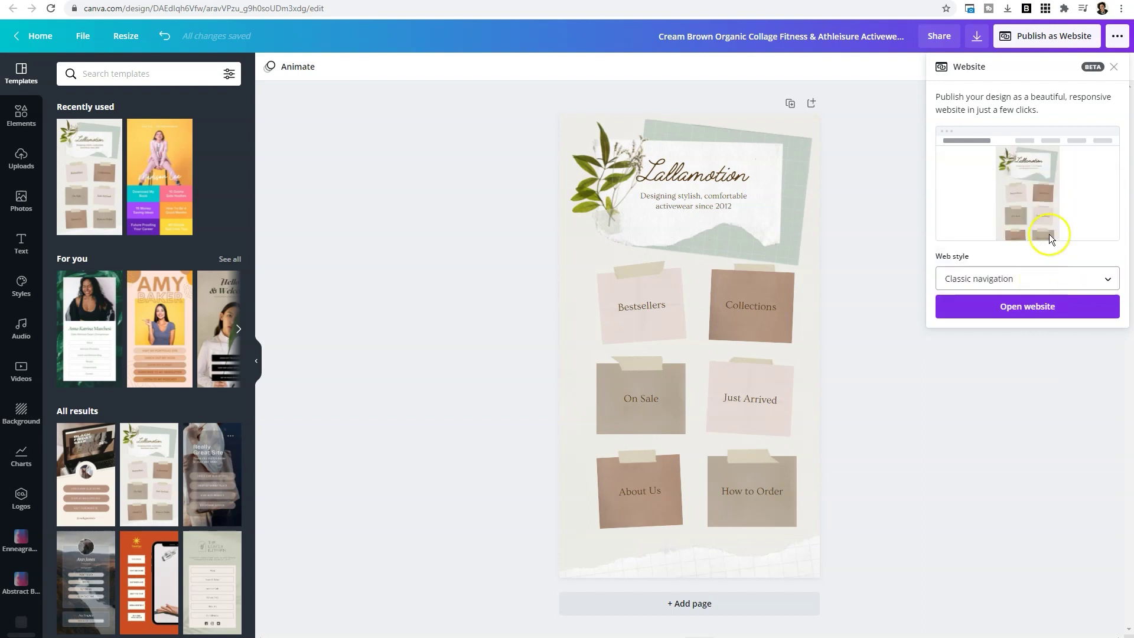
pyautogui.click(1033, 281)
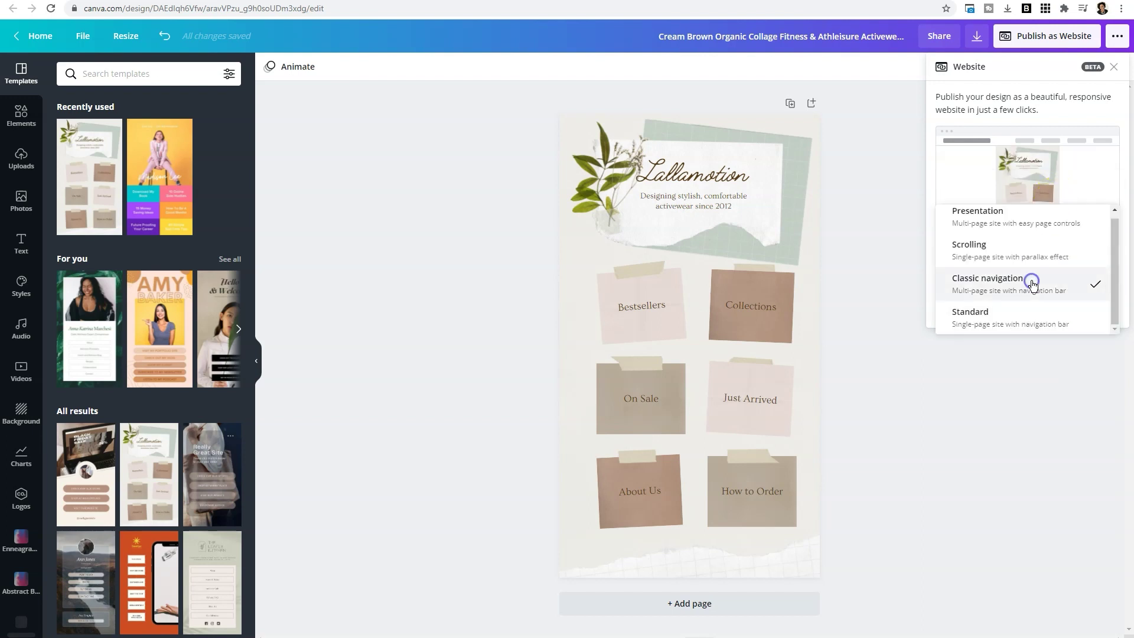
pyautogui.click(1031, 247)
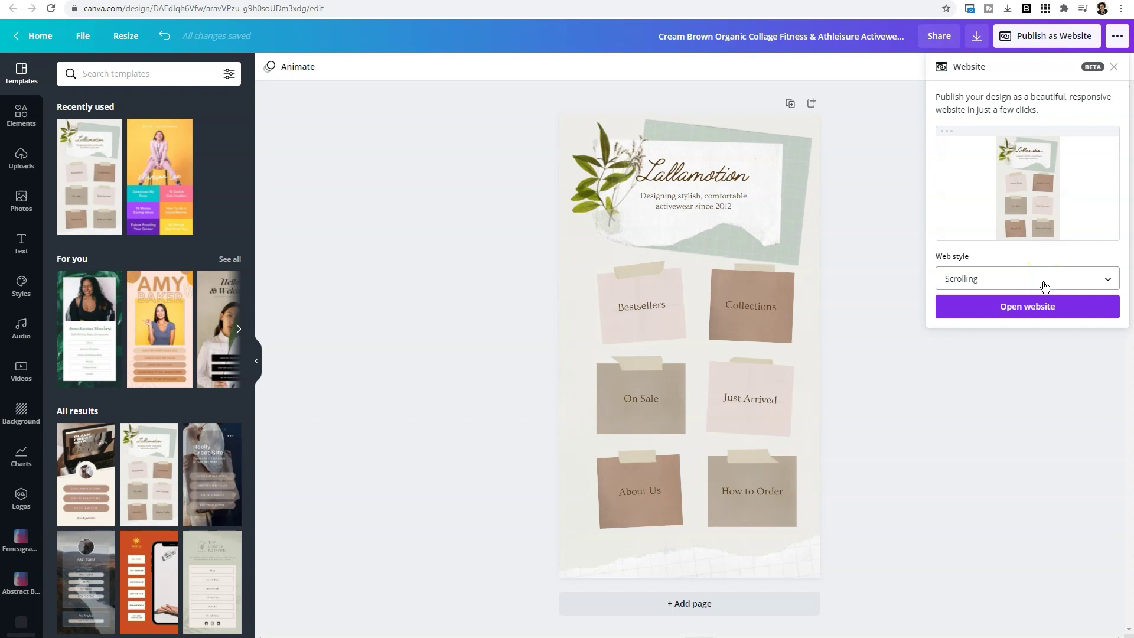
# View the existing Bootstrap Biz Advice link-in-bio site and the publishing options of its design
pyautogui.click(821, 3)
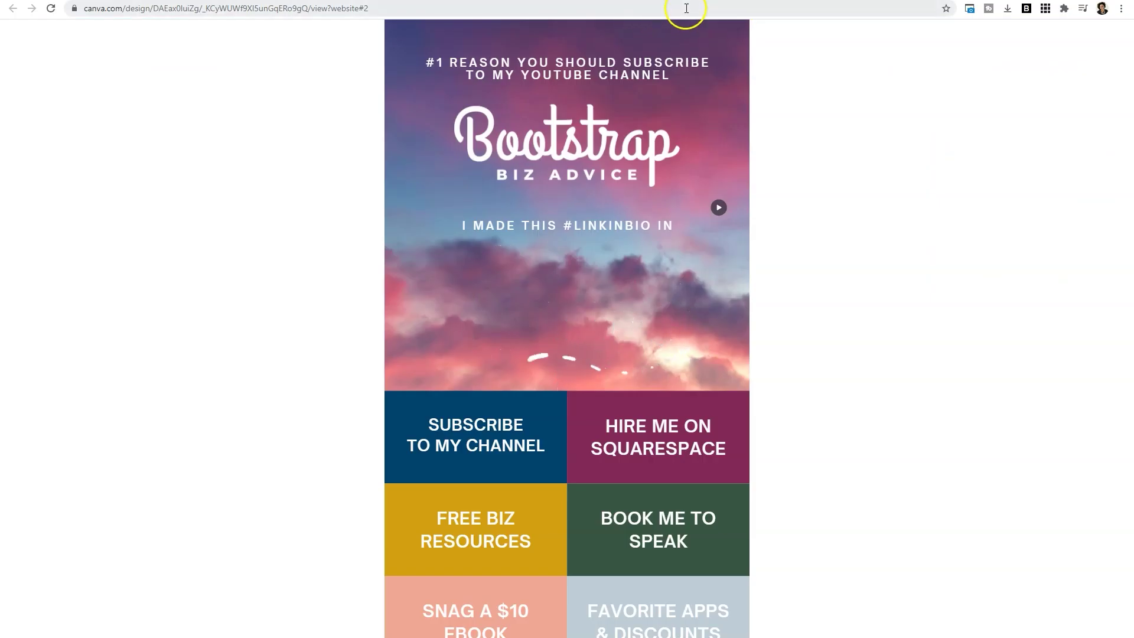
pyautogui.click(981, 3)
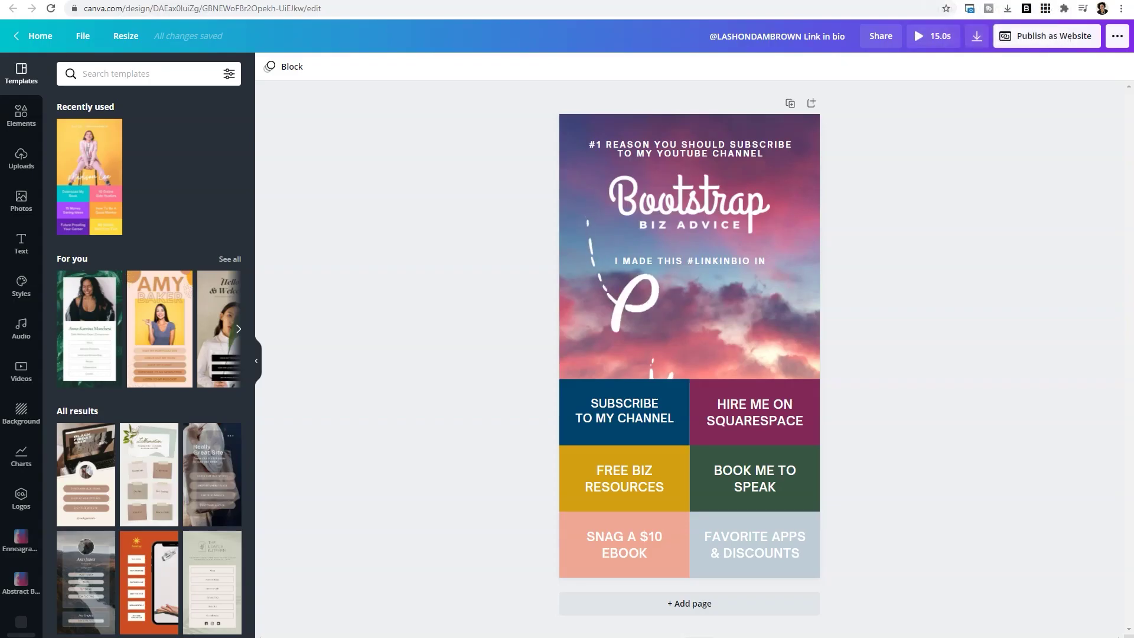
pyautogui.click(1022, 39)
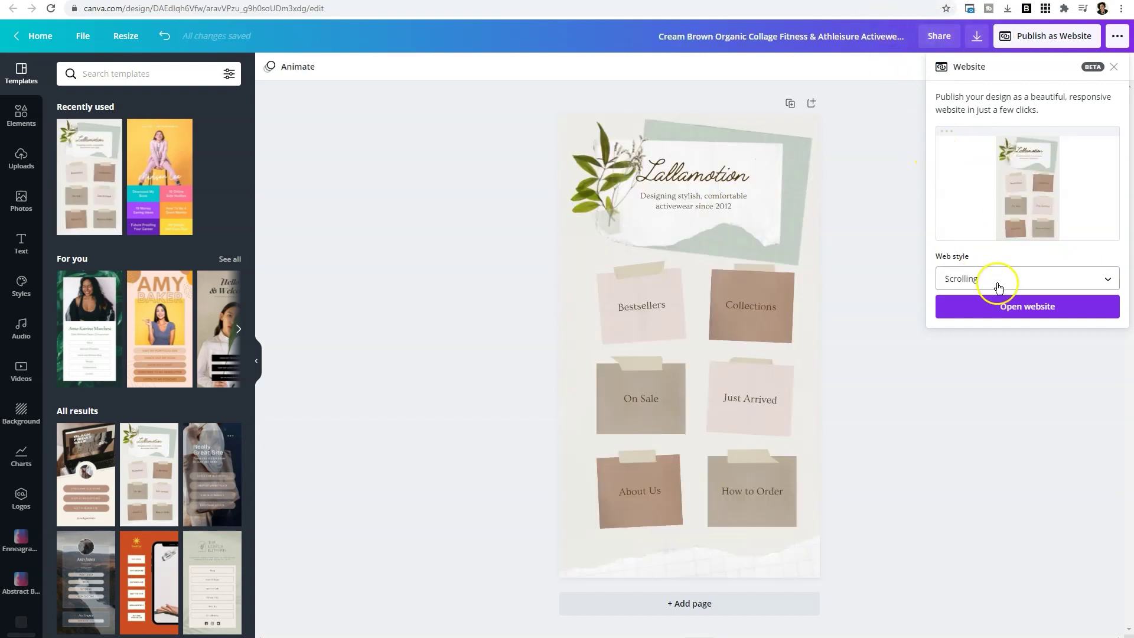
# Open the note-button design as a live website and select its web address
pyautogui.click(1038, 308)
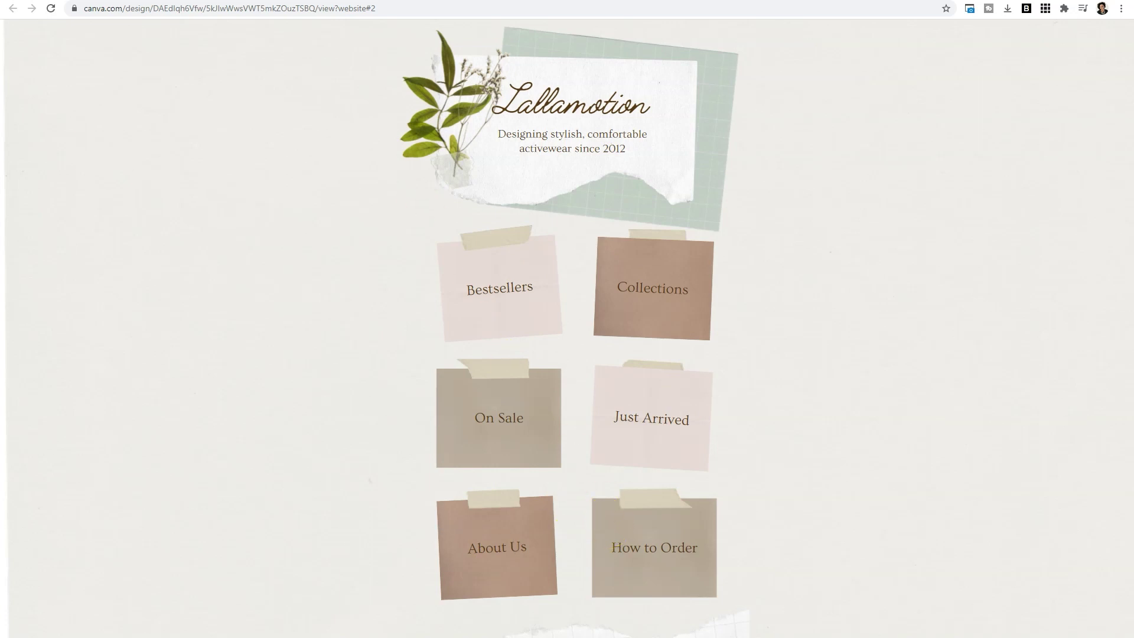
pyautogui.click(405, 9)
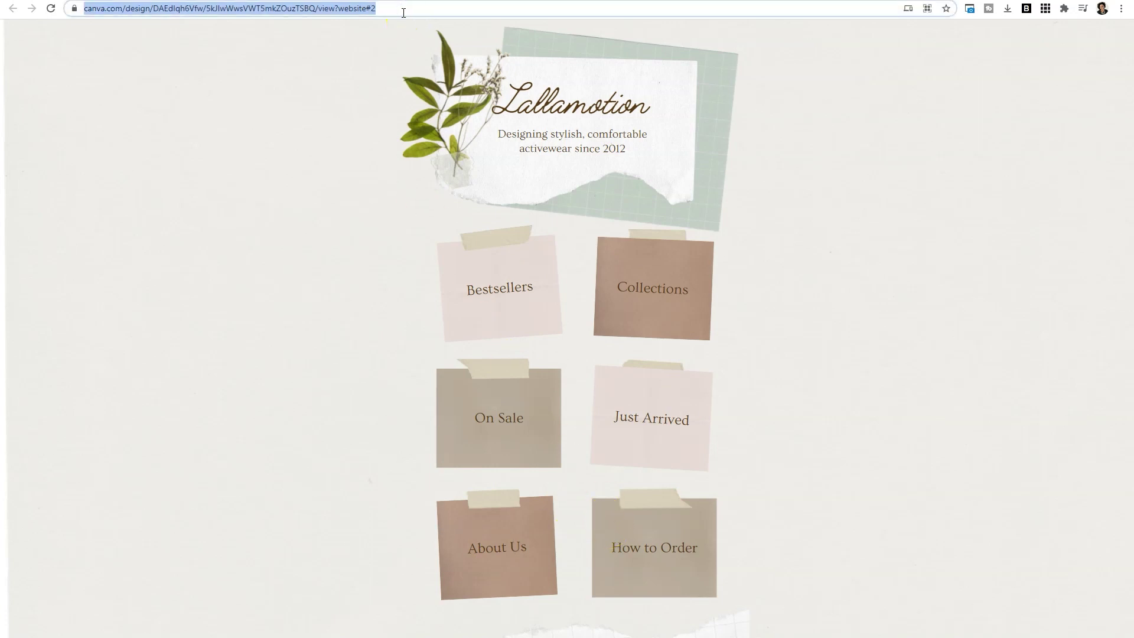
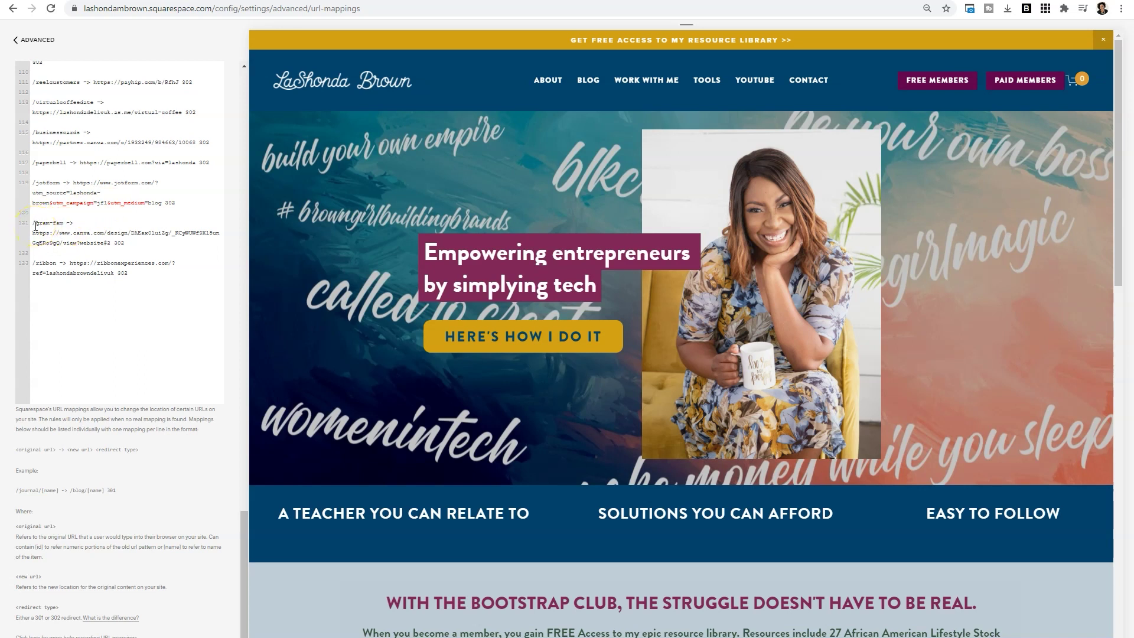
# Examine the /gram-fam redirect in the Squarespace URL mappings, including its Canva website address and redirect type, and return to the Advanced settings
pyautogui.moveTo(37, 224); pyautogui.dragTo(61, 228)
pyautogui.click(63, 227)
pyautogui.click(92, 242)
pyautogui.moveTo(32, 233); pyautogui.dragTo(110, 243)
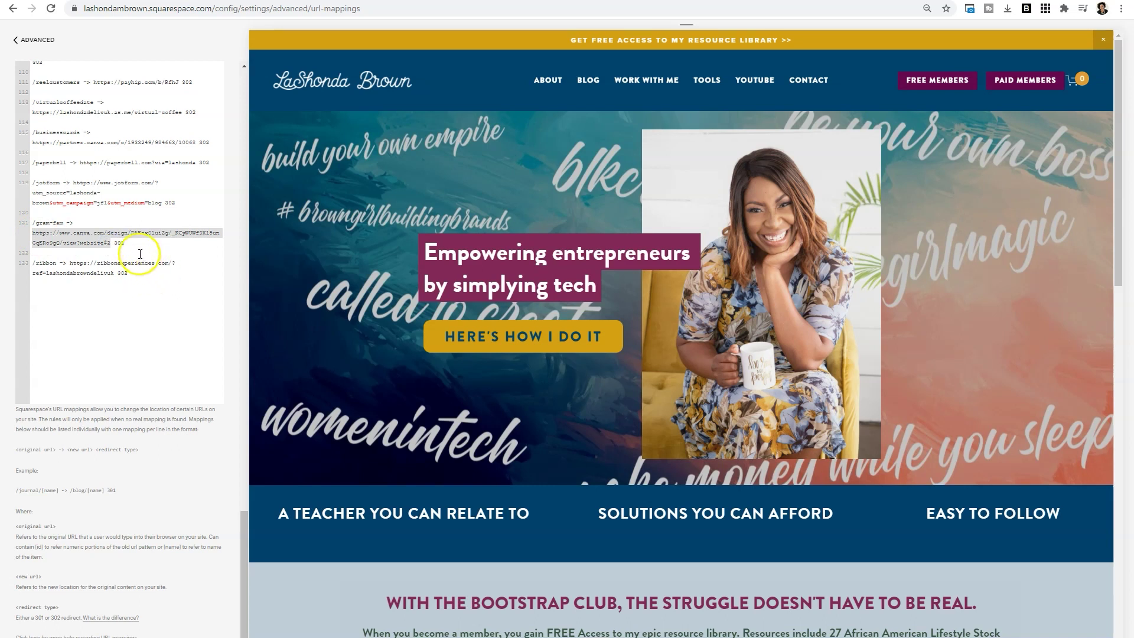
pyautogui.click(119, 248)
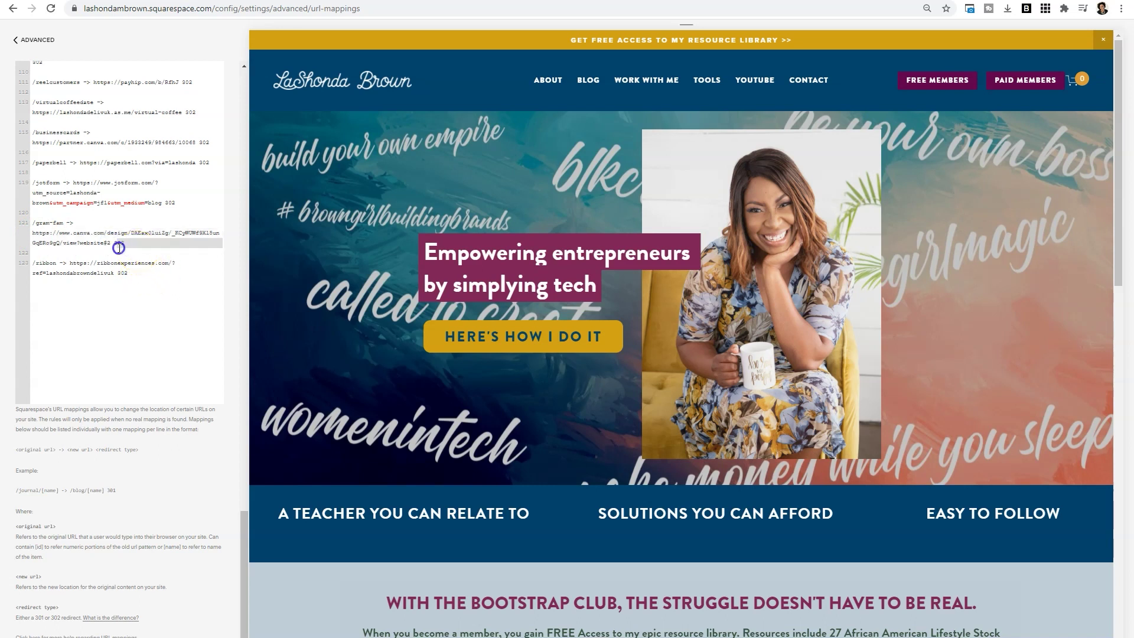
pyautogui.doubleClick(118, 243)
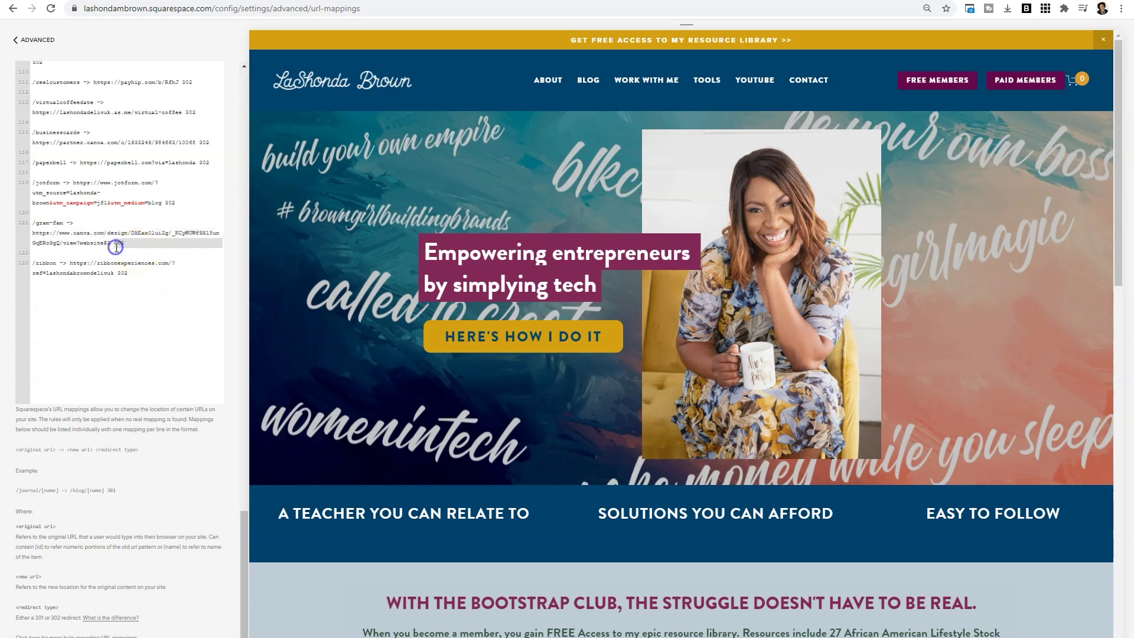
pyautogui.click(129, 292)
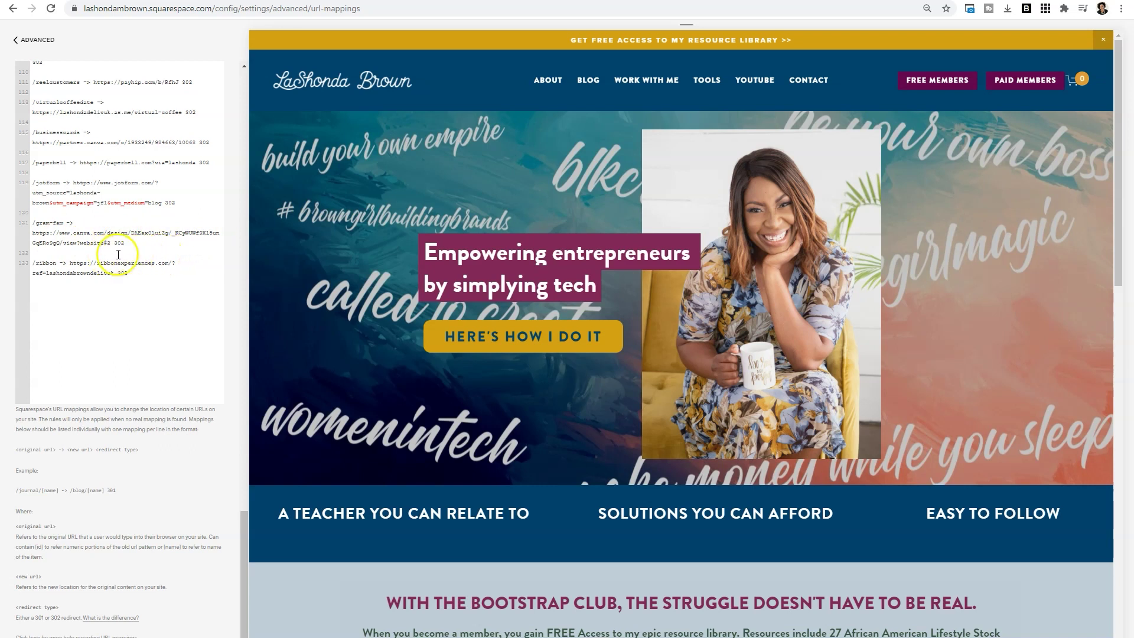
pyautogui.moveTo(105, 243); pyautogui.dragTo(9, 234)
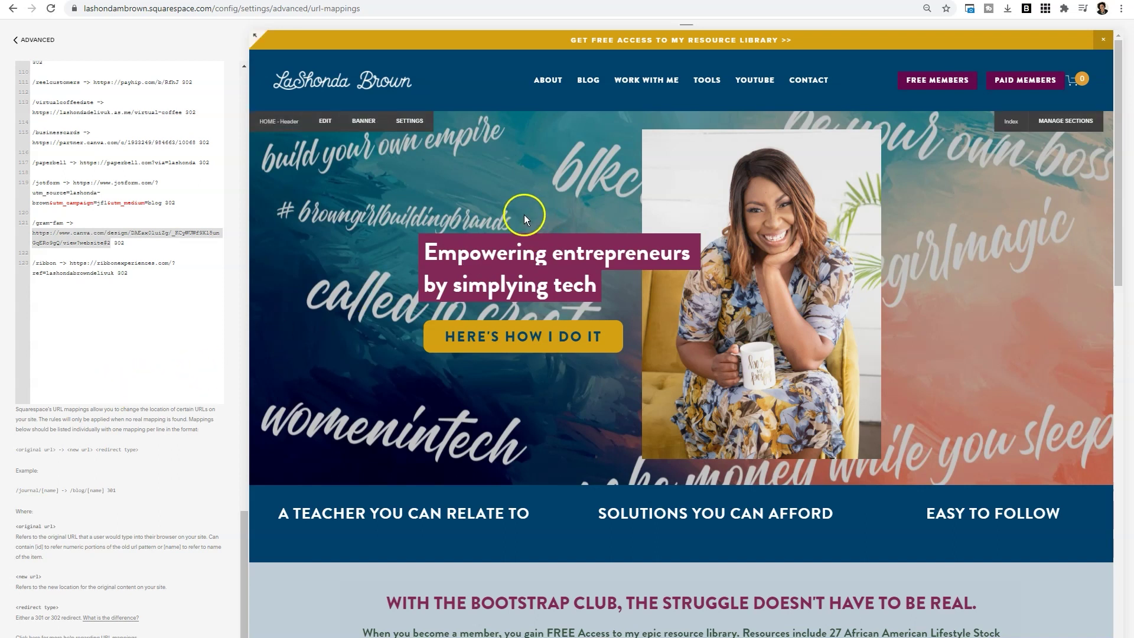
pyautogui.click(51, 46)
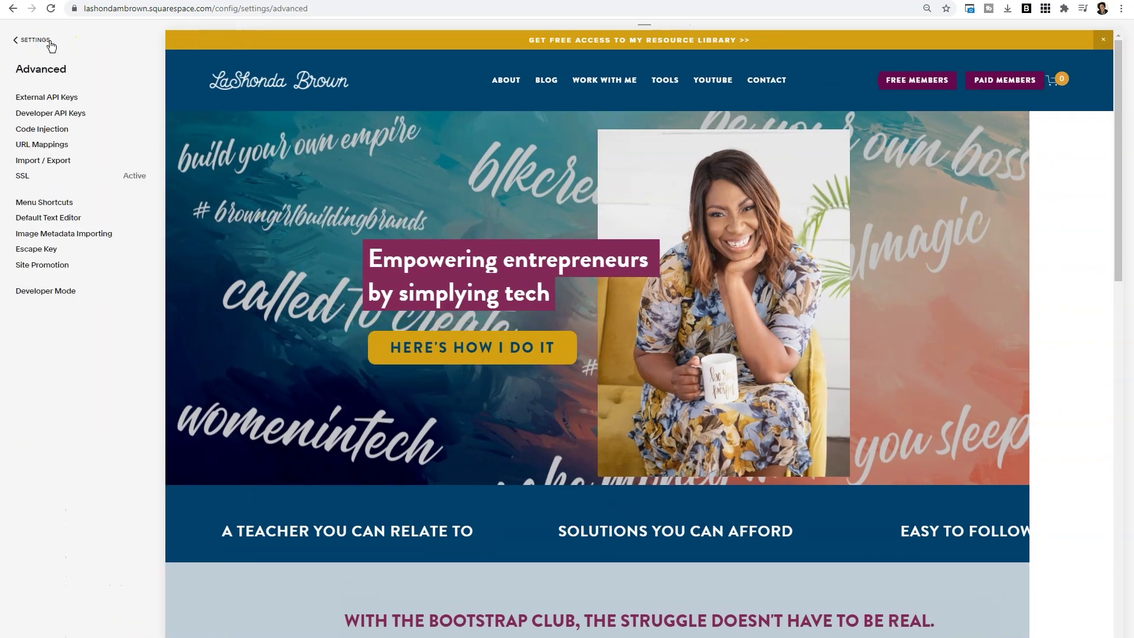